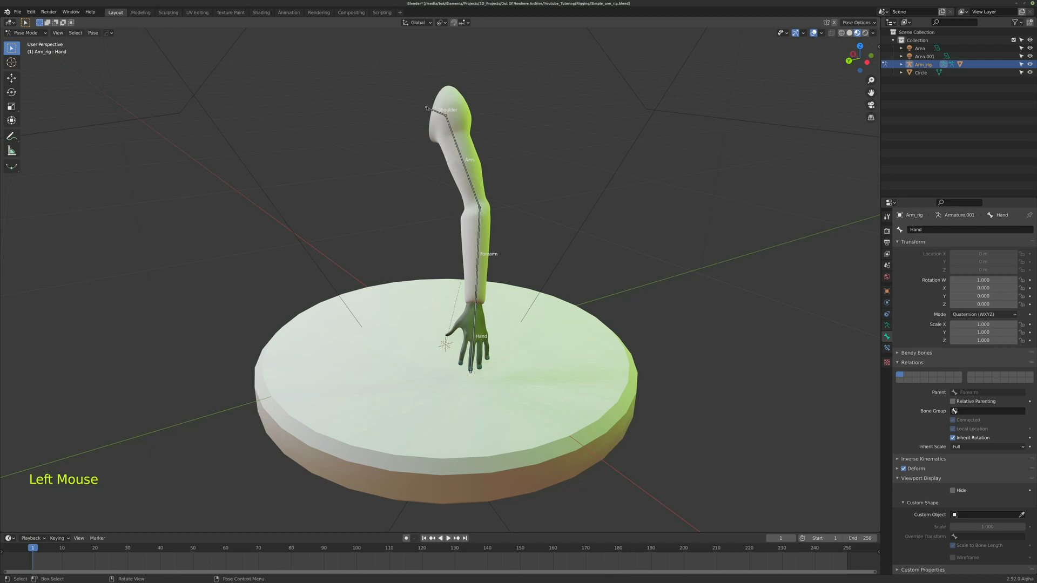
Examine the arm mesh and its Shoulder, Arm, Forearm and Hand bones from several sides
middle_click_drag(495, 213, 708, 251)
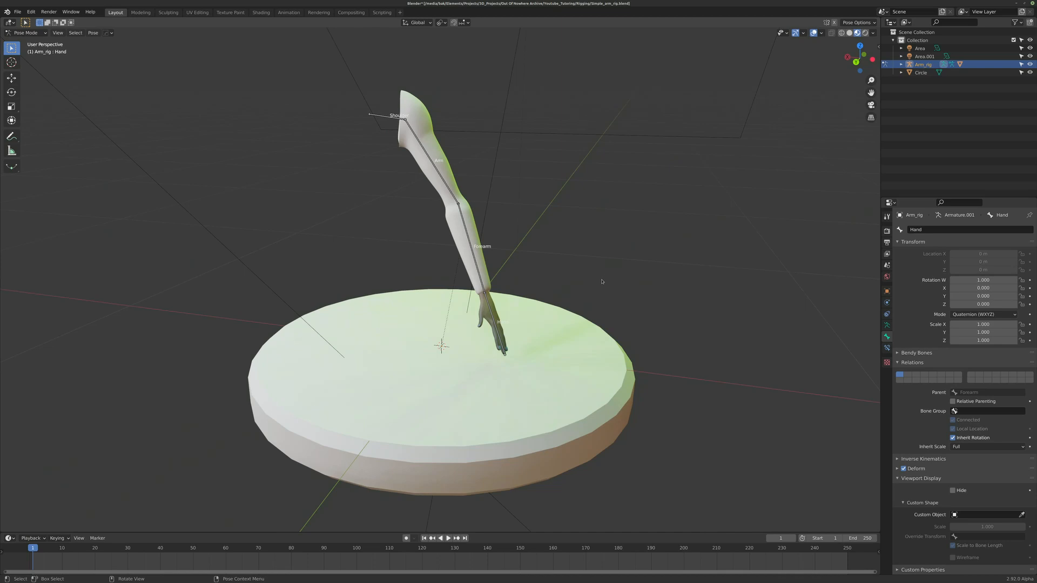
left_click(618, 263)
middle_click_drag(618, 263, 578, 273)
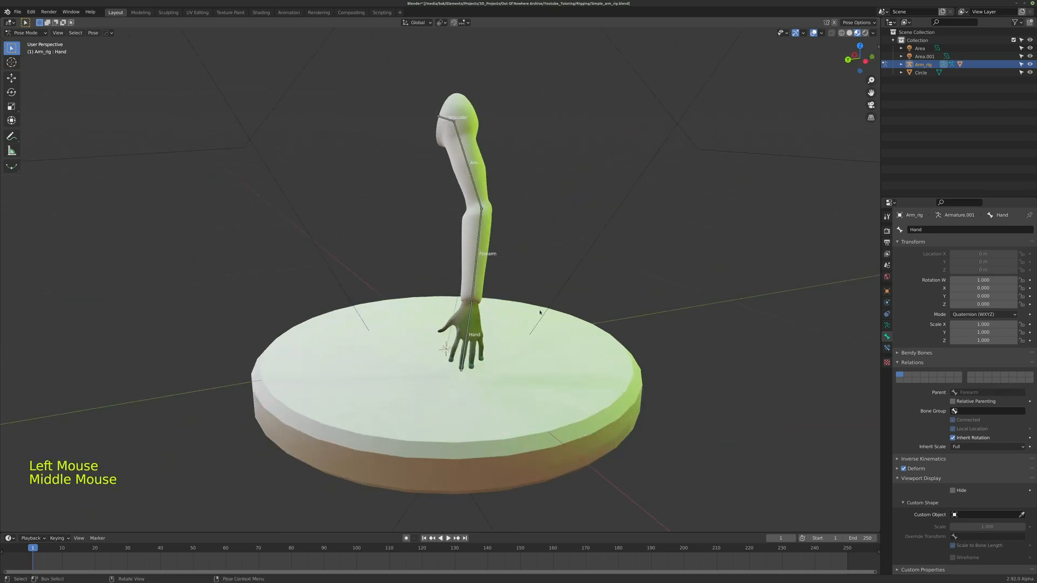
middle_click_drag(540, 312, 486, 329)
mouse_move(486, 330)
middle_mouse_down()
mouse_move(470, 345)
mouse_move(485, 336)
middle_mouse_up()
scroll(484, 336, "up", 2)
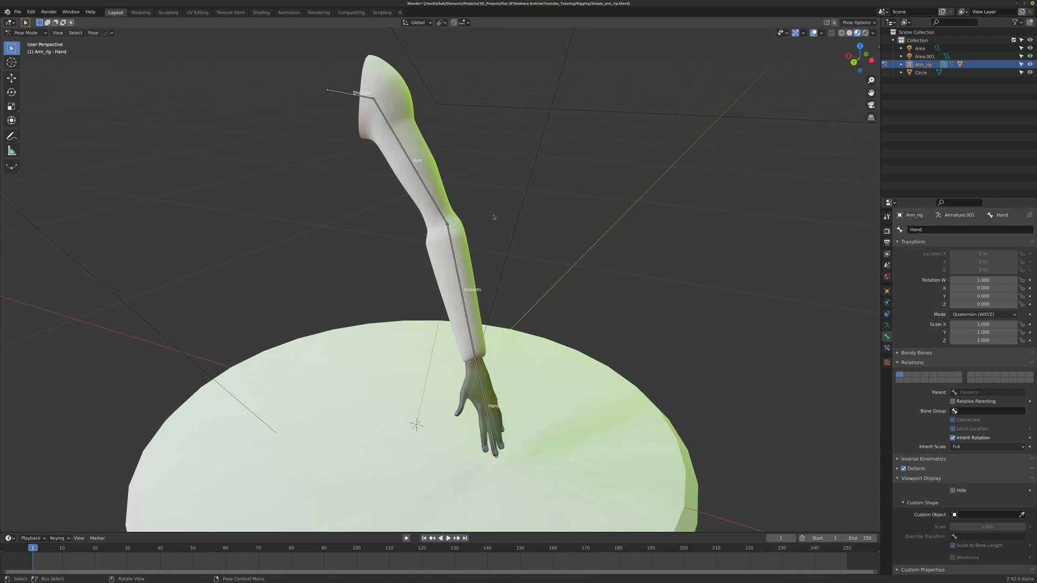
scroll(493, 217, "down", 2)
middle_click_drag(493, 217, 483, 259)
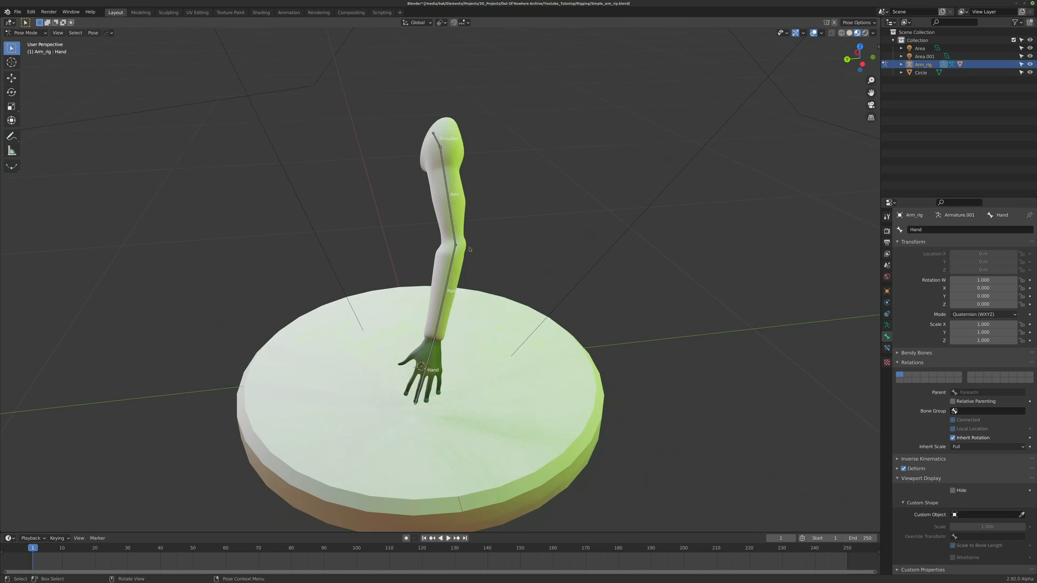
middle_click_drag(591, 235, 466, 334)
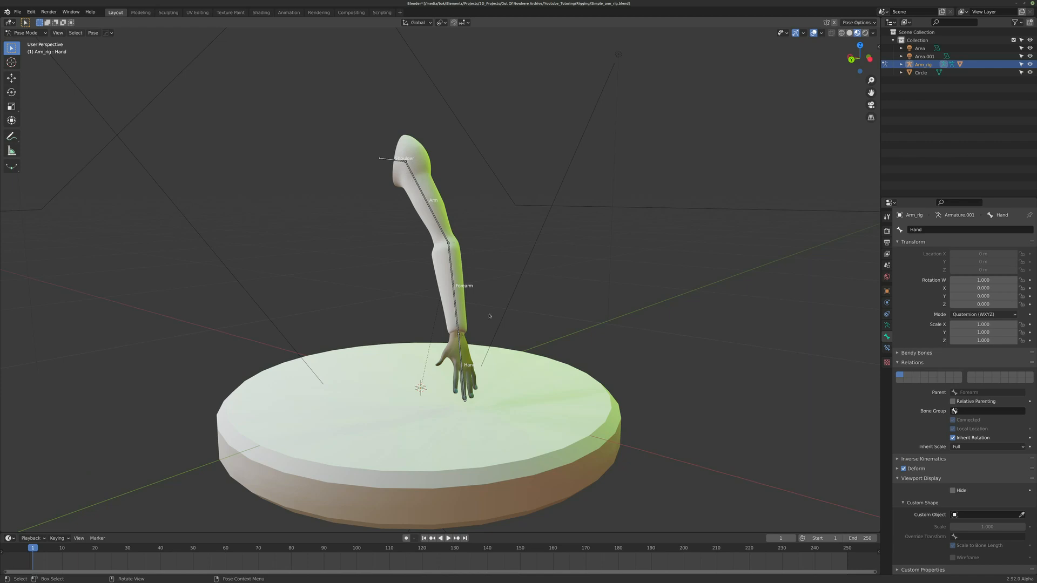
middle_click_drag(490, 327, 454, 254)
Edit the armature and extrude new bones about 0.05 m along the Y axis from the elbow and wrist joints
left_click(454, 253)
left_click(454, 253)
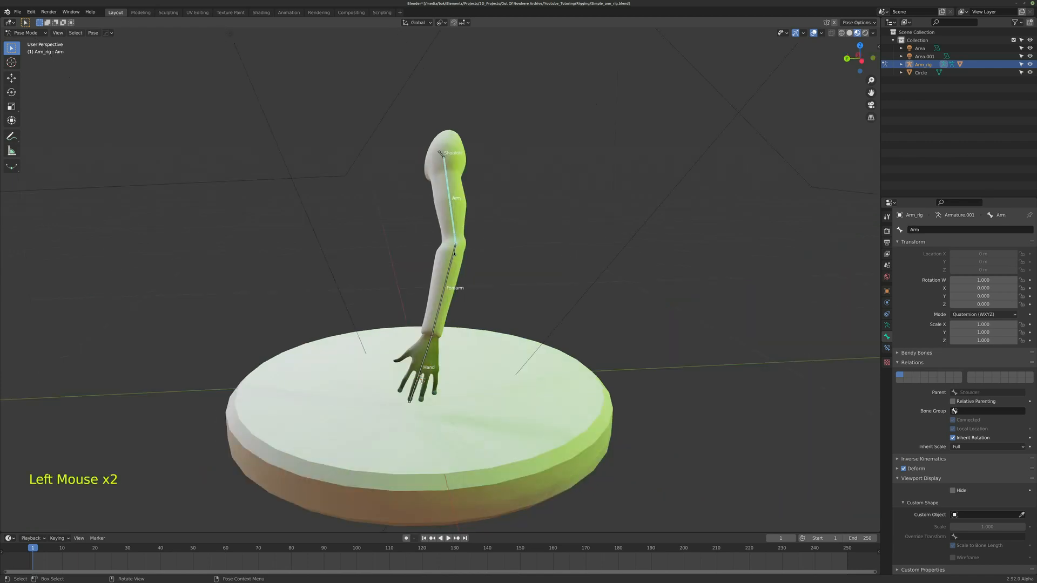
left_click(454, 254)
left_click(454, 253)
left_click(454, 253)
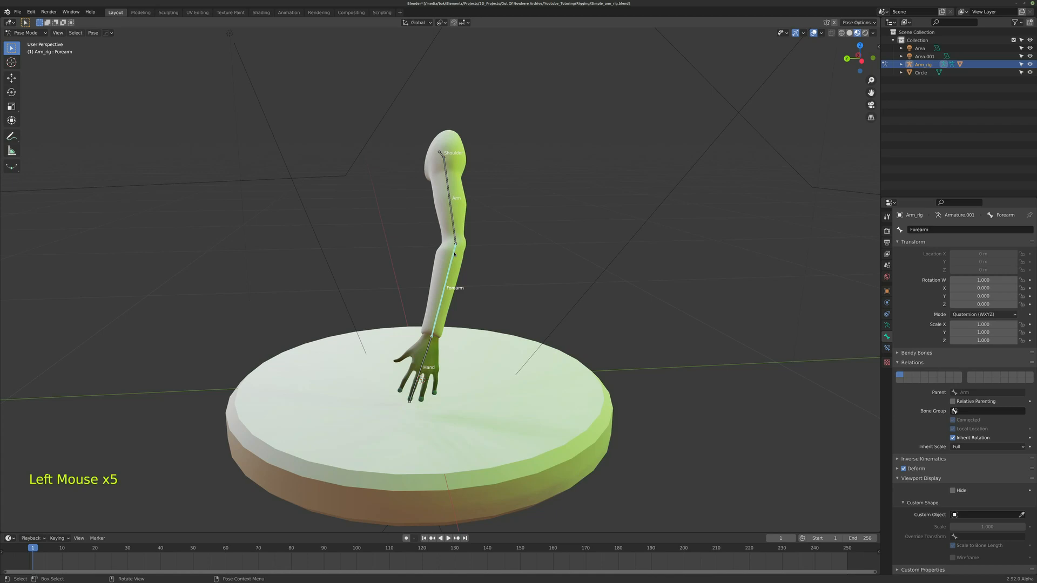
key("Tab")
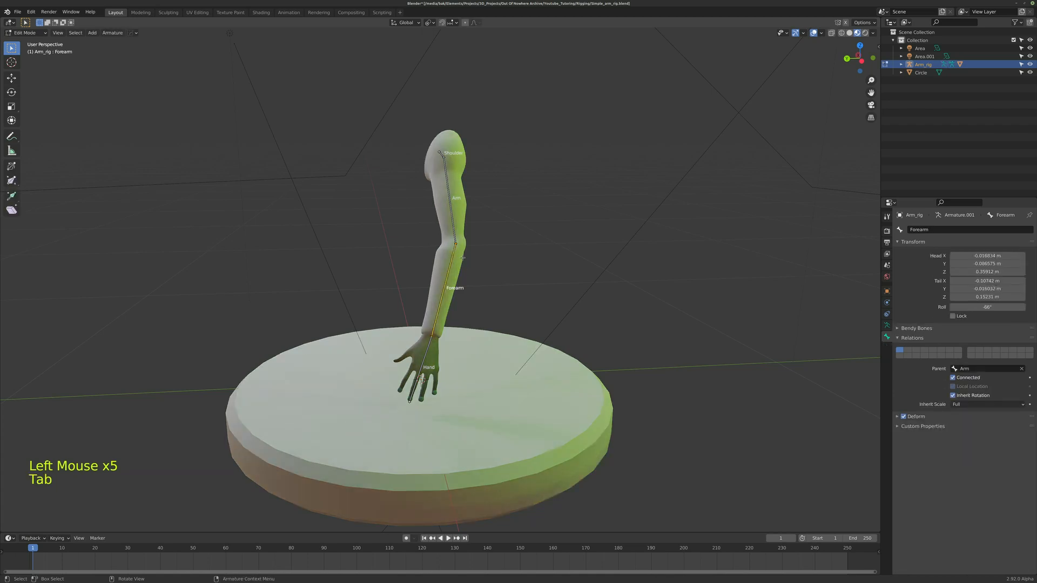
left_click(447, 286)
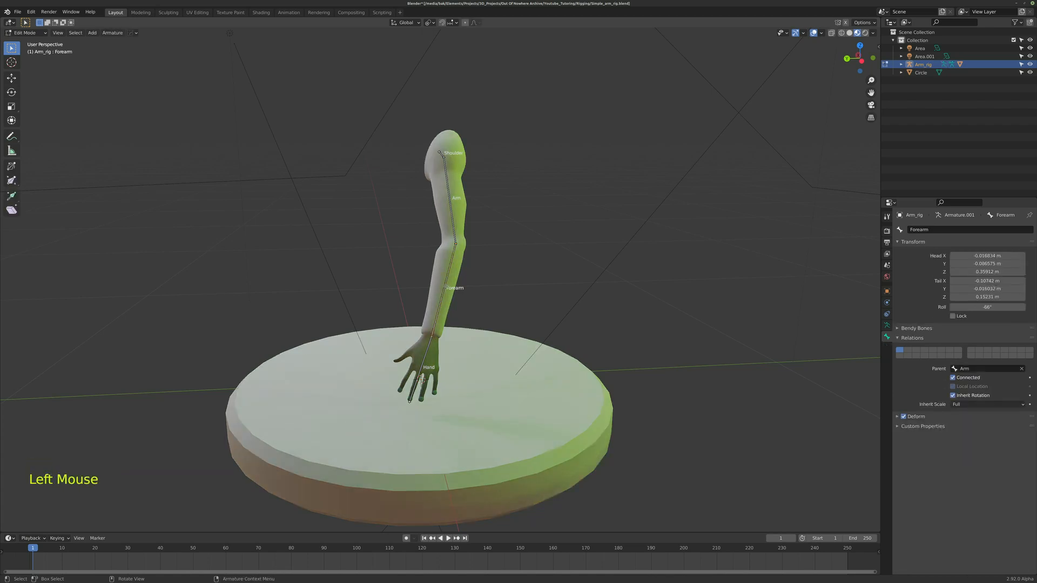
left_click(447, 286)
middle_click_drag(478, 283, 462, 287)
scroll(452, 301, "up", 2)
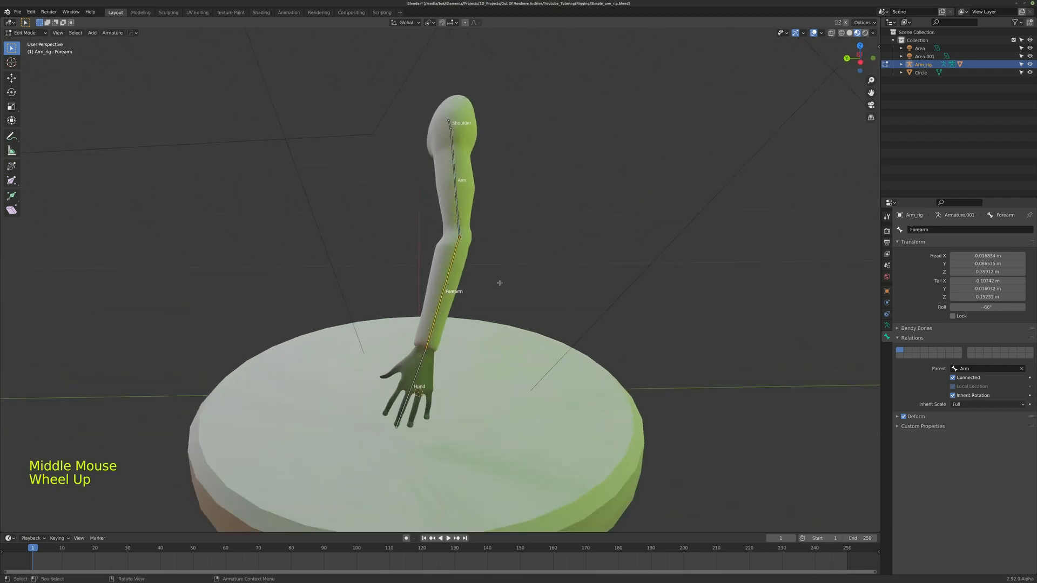
key("e")
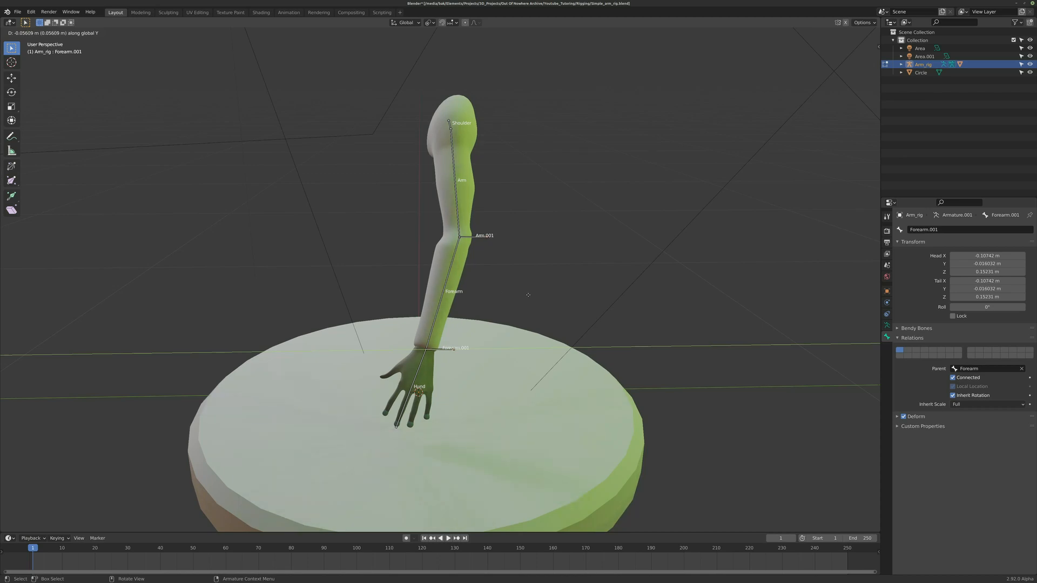
left_click(409, 351)
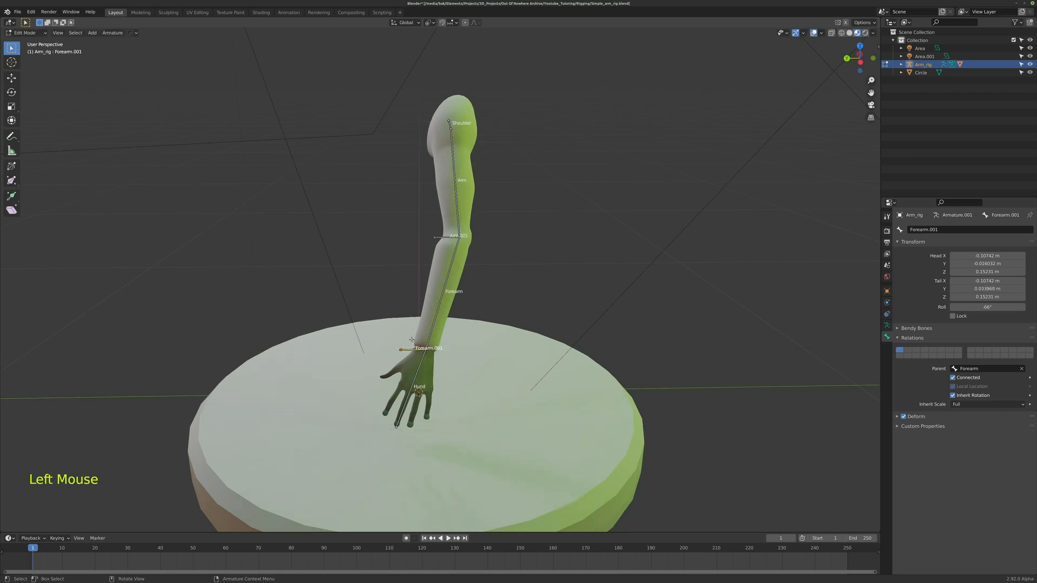
Test how moving the new wrist and elbow bones affects the connected arm bones, cancelling each move
left_click(412, 350)
middle_click_drag(411, 350, 423, 350)
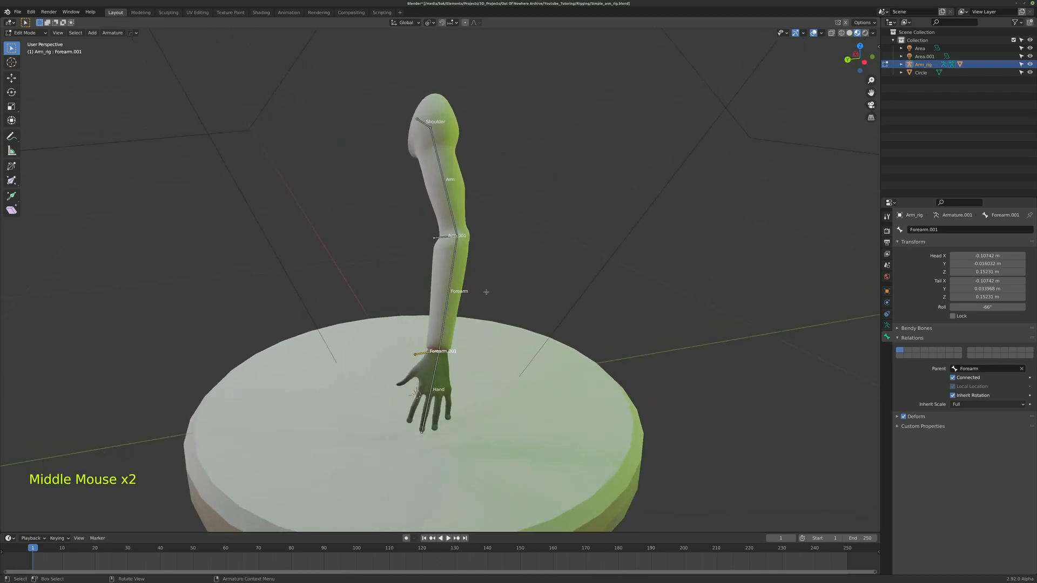
key("g")
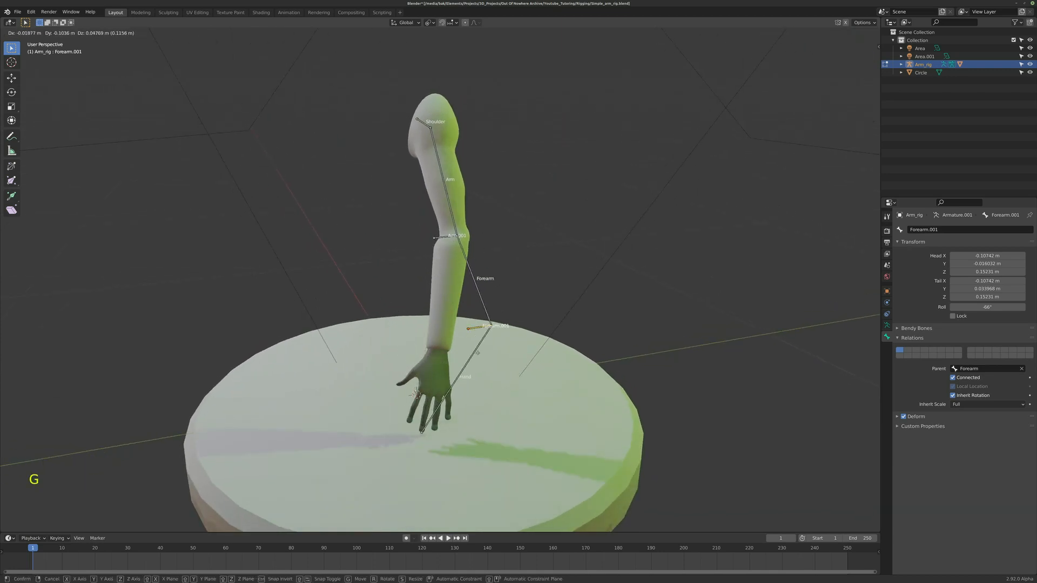
right_click(441, 241)
left_click(441, 241)
key("g")
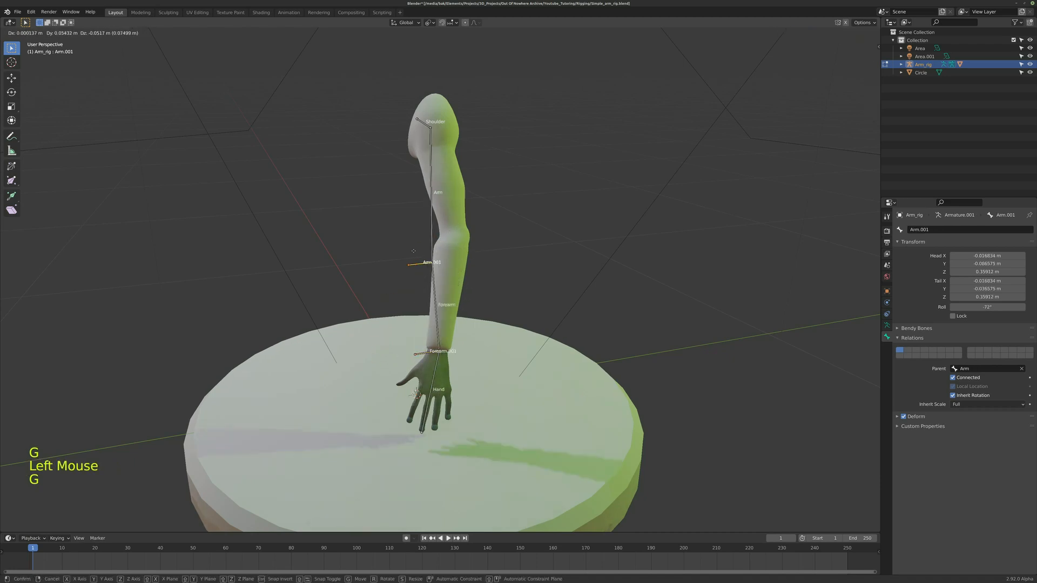
right_click(427, 360)
Clear the parent of the new wrist bone and of the new elbow bone
left_click(427, 352)
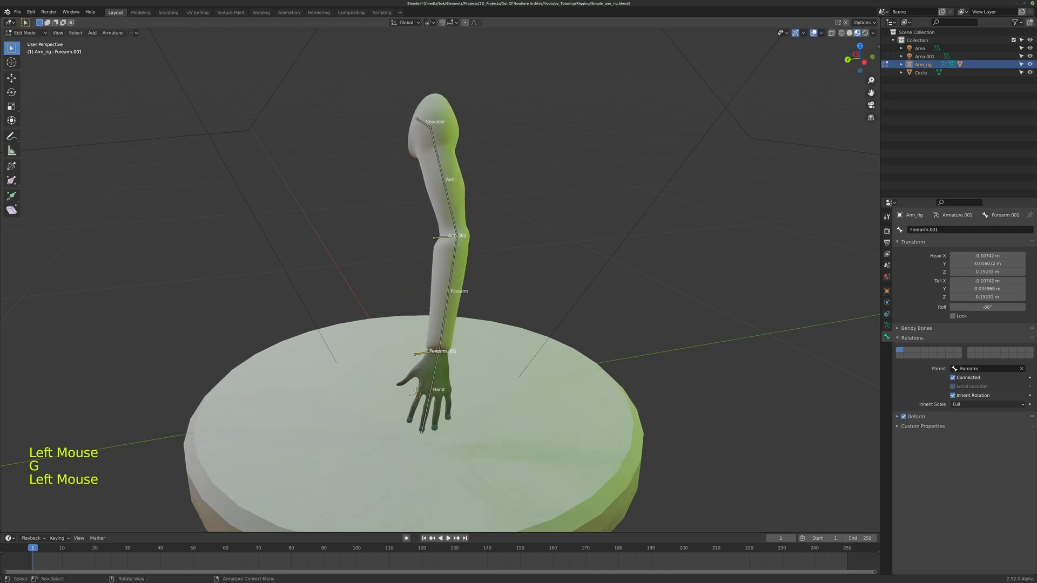
key("alt+p")
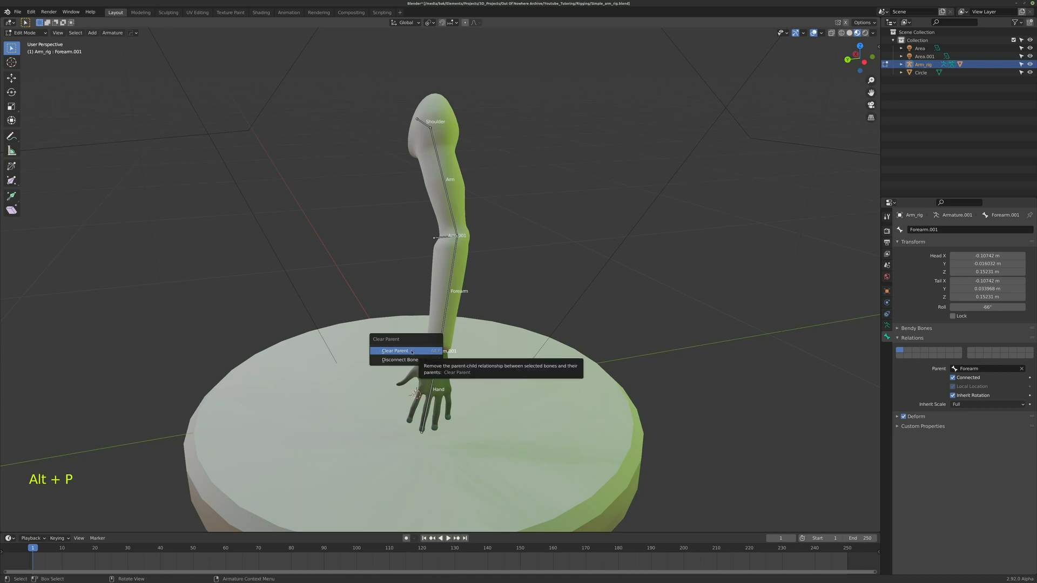
left_click(411, 351)
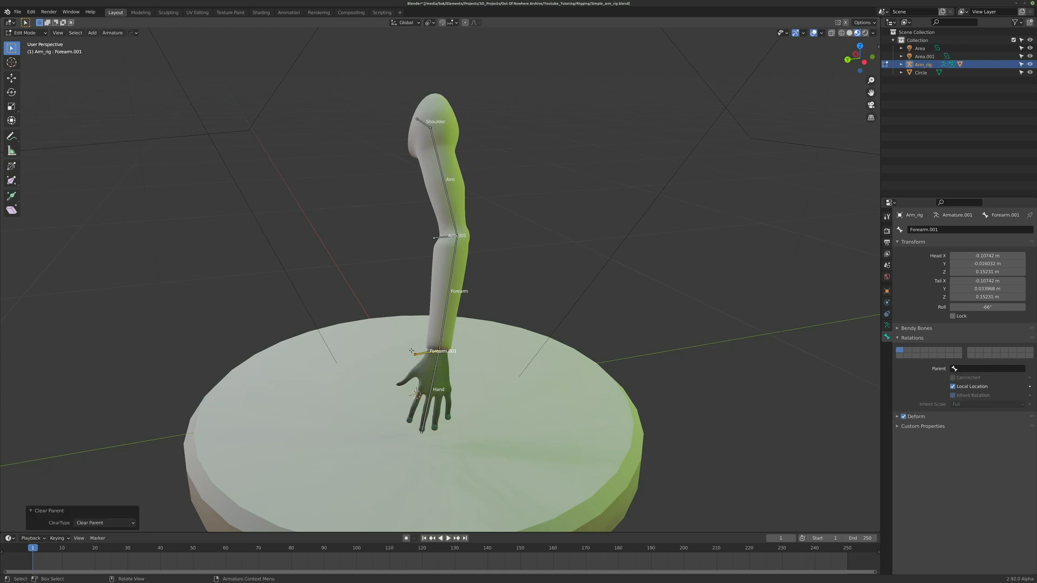
left_click(444, 237)
key("alt+p")
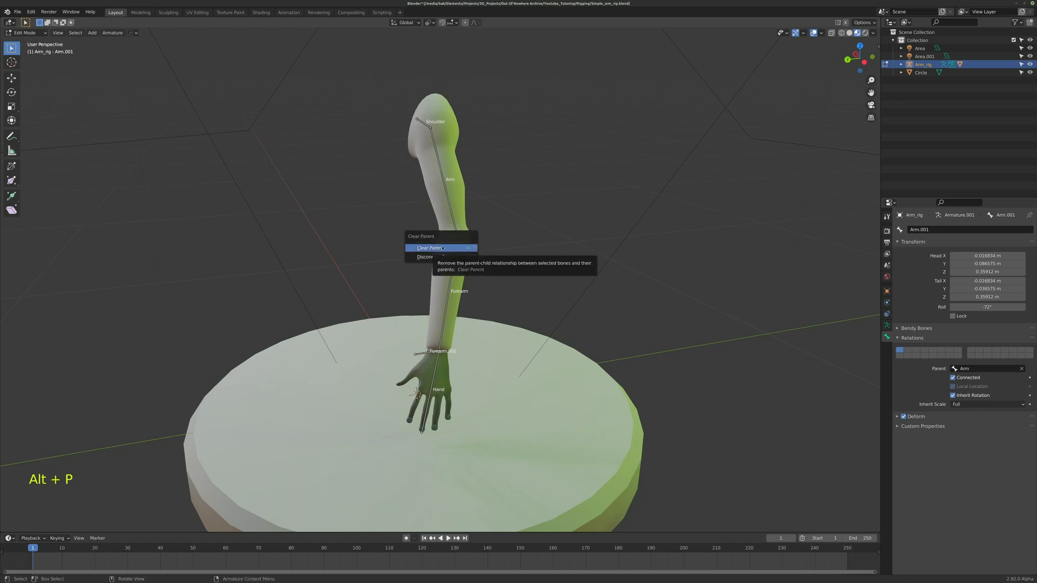
left_click(443, 247)
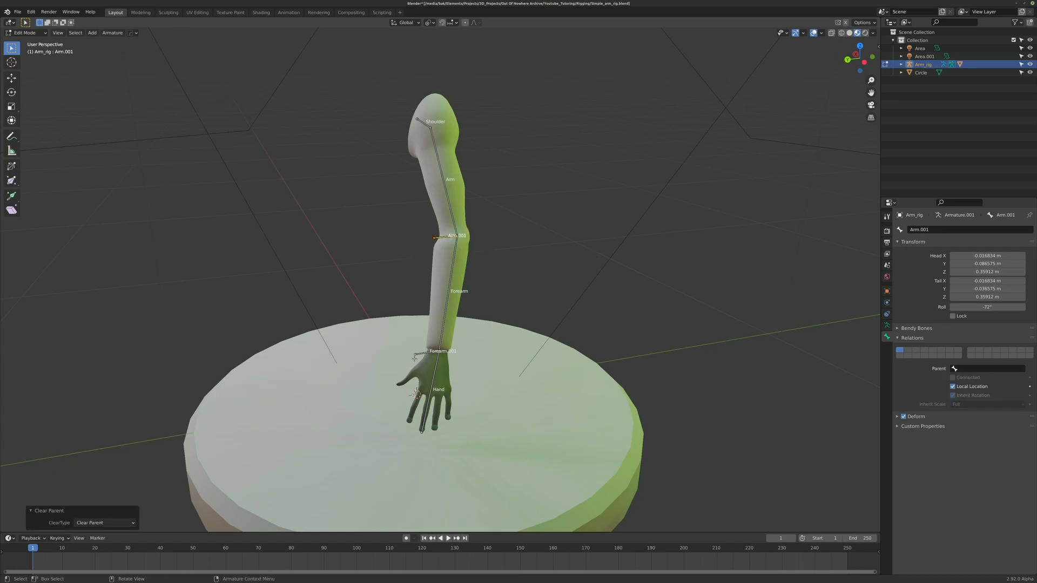
Move the elbow bone about 0.35 m in the negative Y direction, away from the arm behind the elbow
left_click(448, 236)
middle_click_drag(455, 236, 441, 237)
left_click(451, 236)
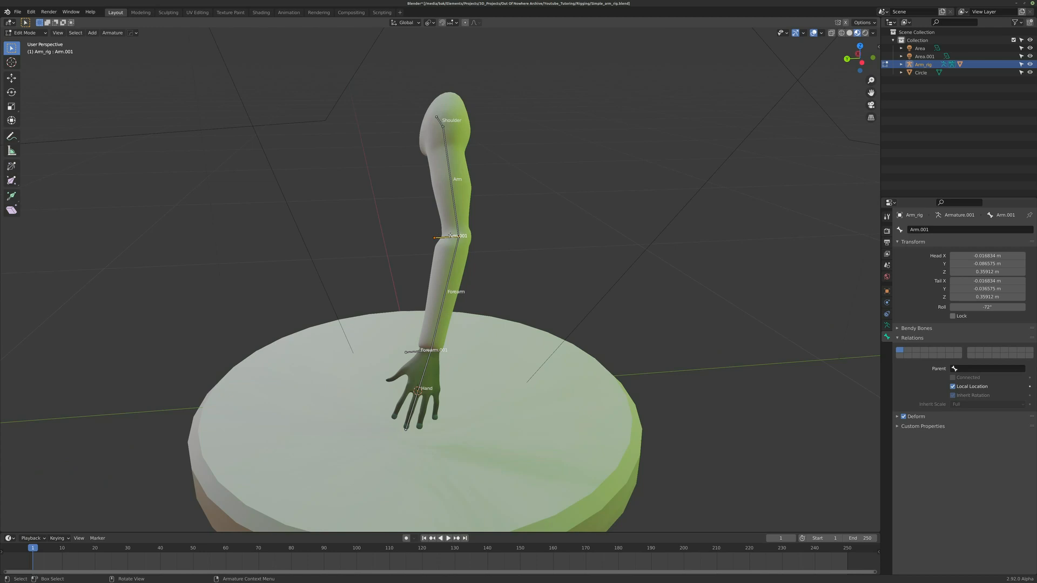
key("g")
key("y")
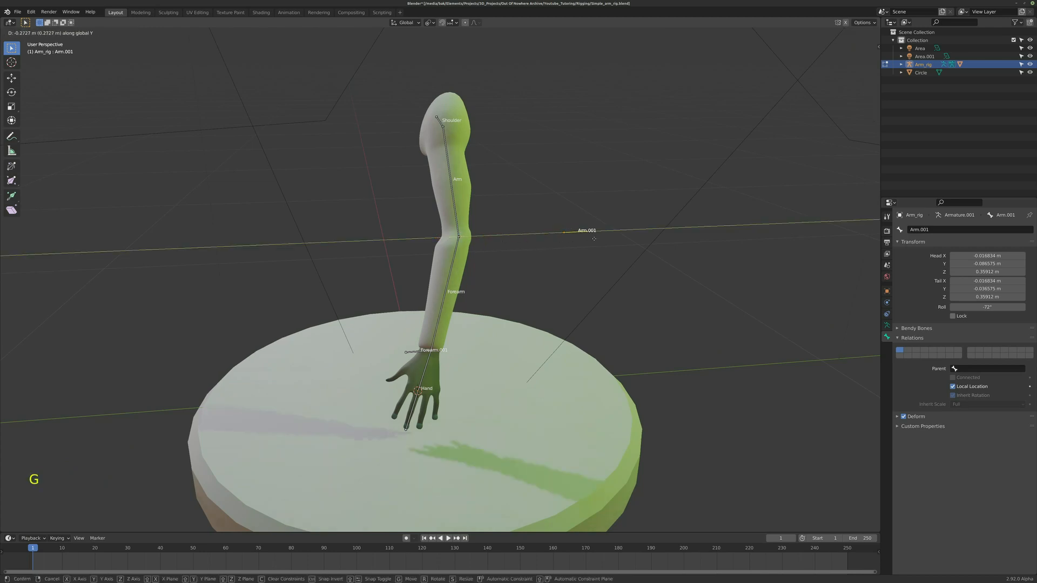
left_click(622, 238)
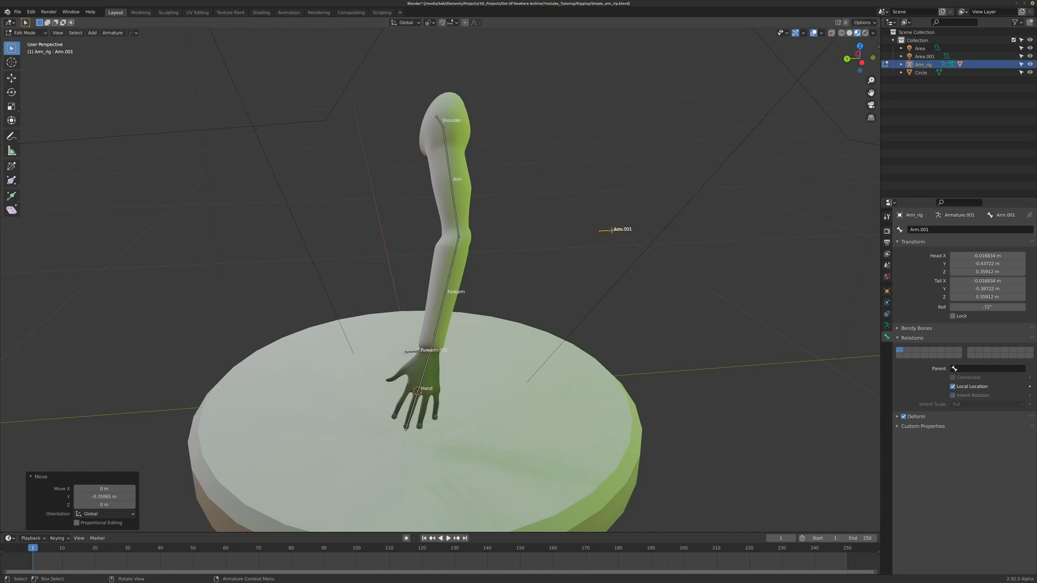
Rename the bone behind the elbow arm_pole and the wrist bone hand_control
key("F2")
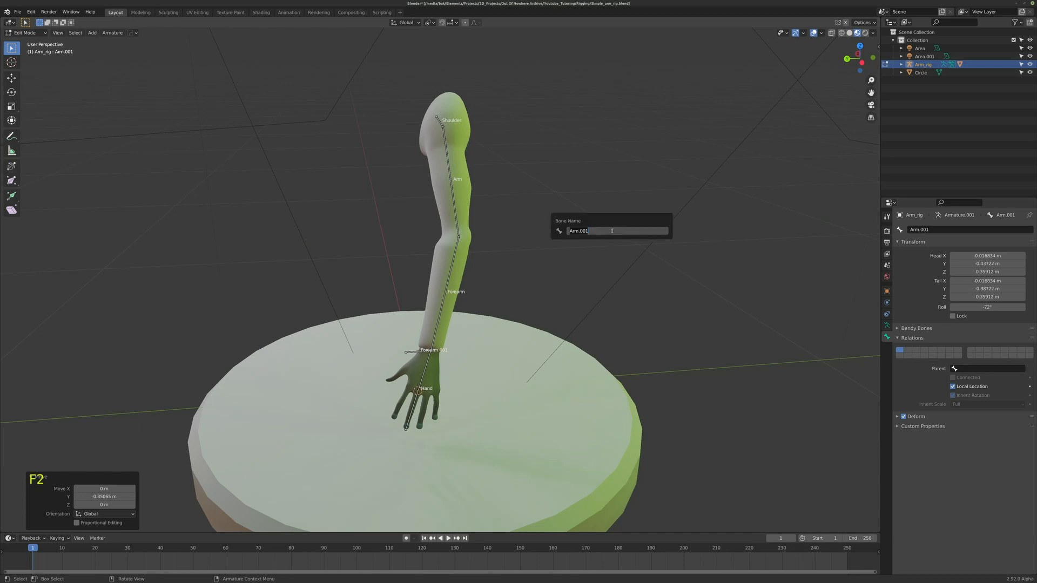
type("arm_pole")
key("Return")
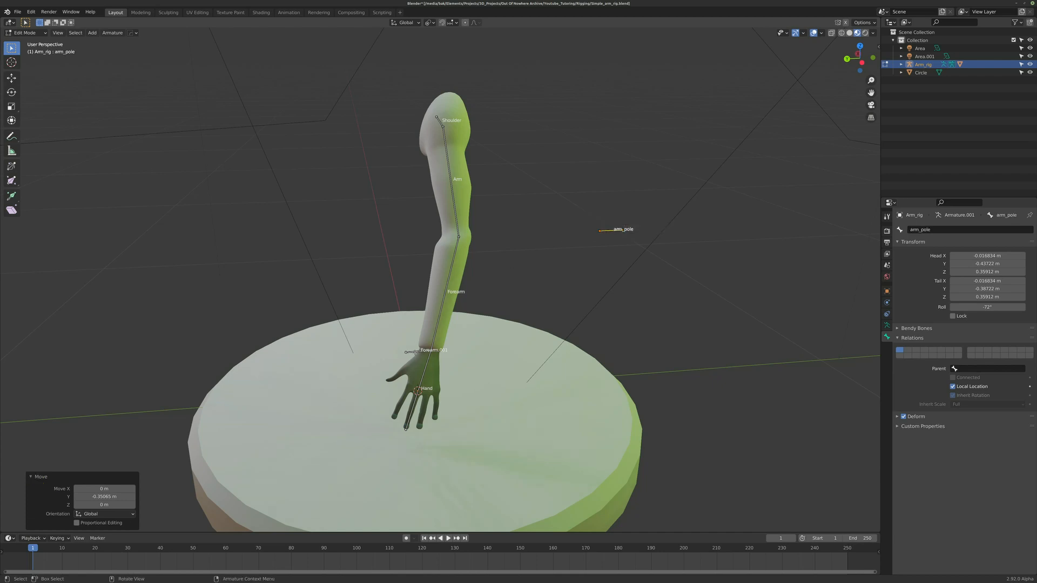
left_click(411, 352)
key("F2")
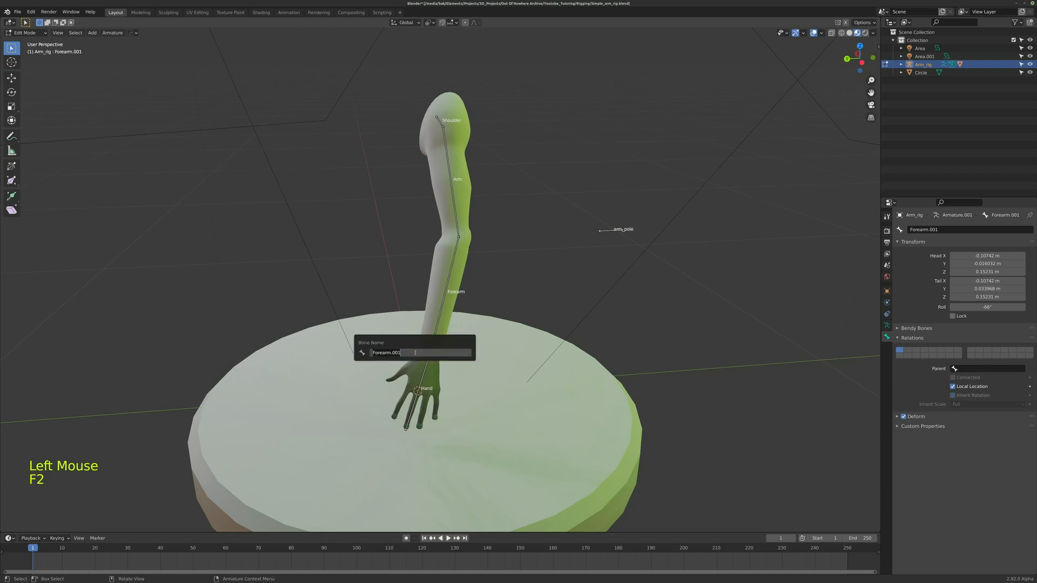
type("hand_control")
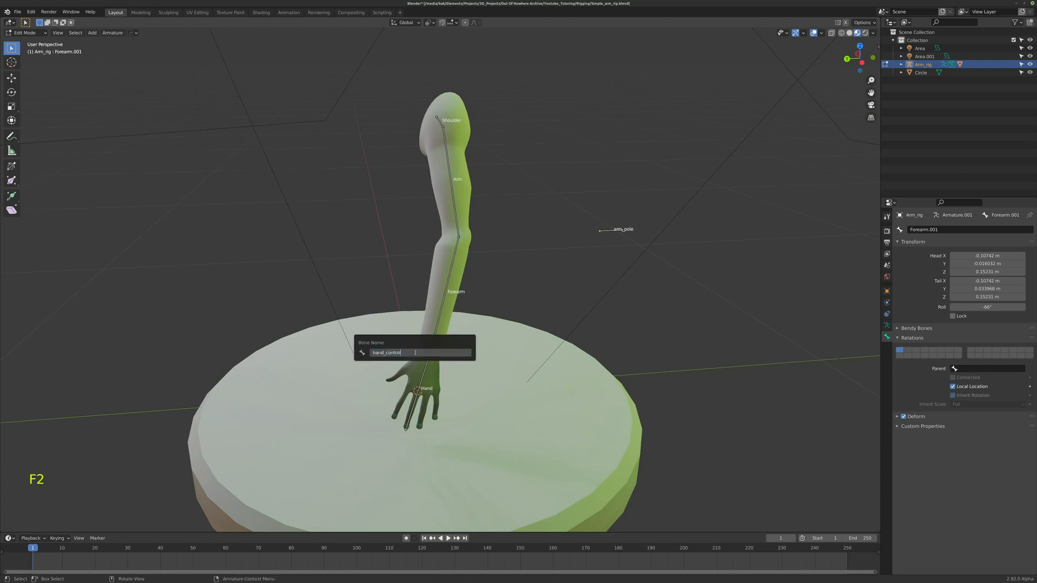
key("Return")
Select the arm_pole and hand_control bones together and switch the armature to Pose Mode
left_click(609, 230)
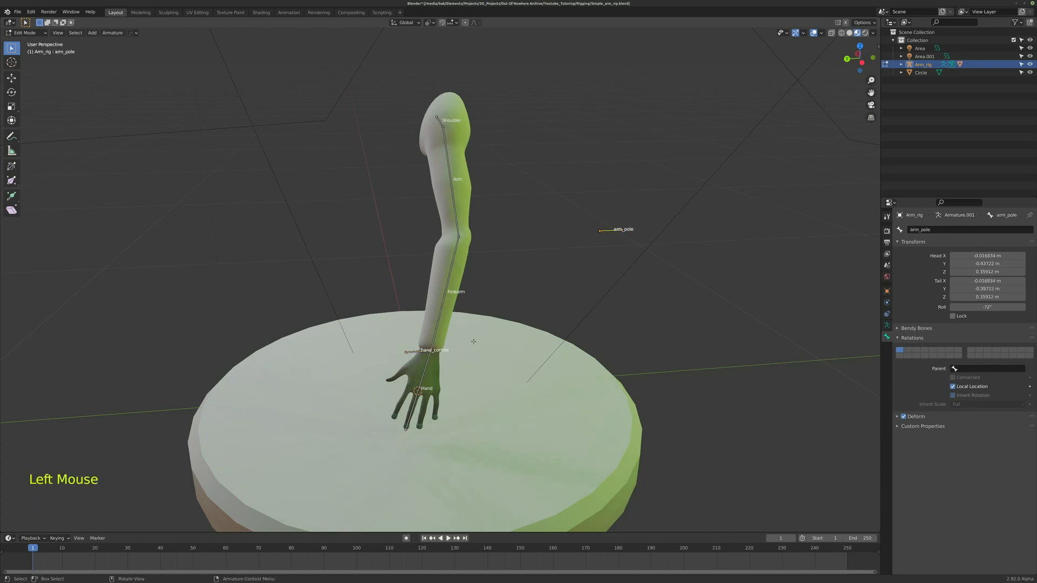
left_click(413, 351, "shift")
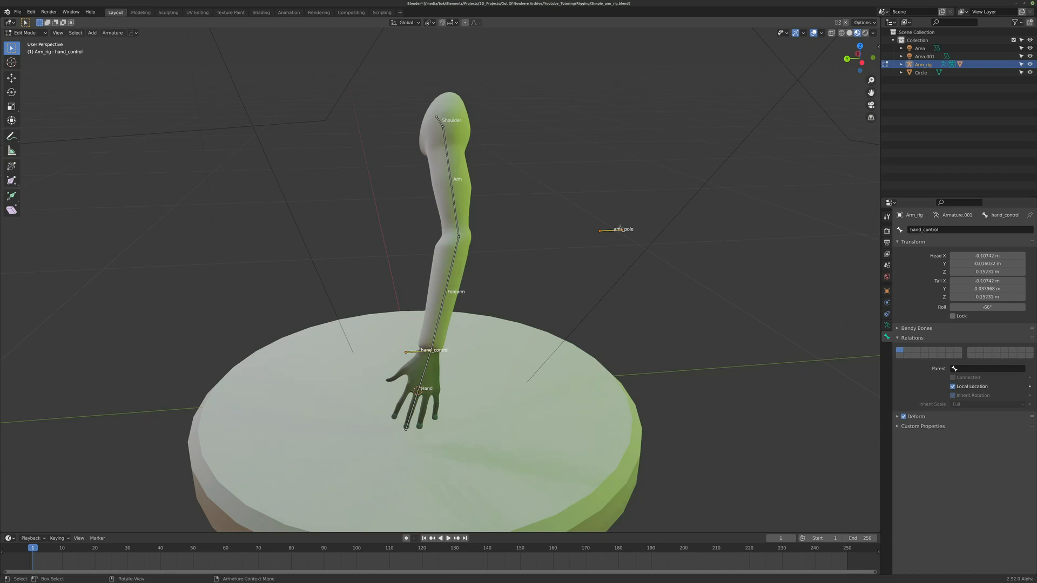
middle_click_drag(438, 362, 482, 299)
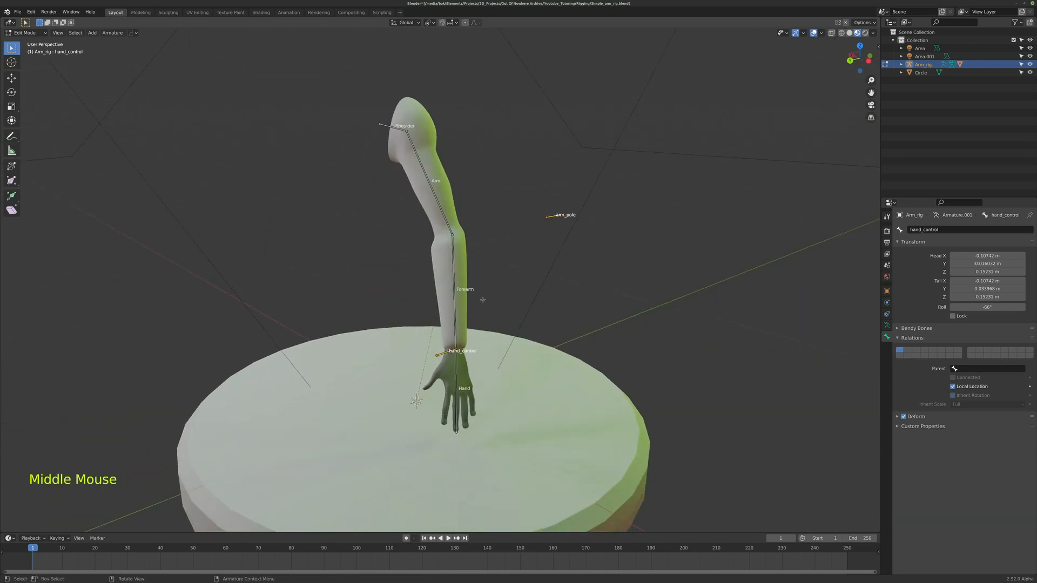
middle_click_drag(580, 271, 558, 269)
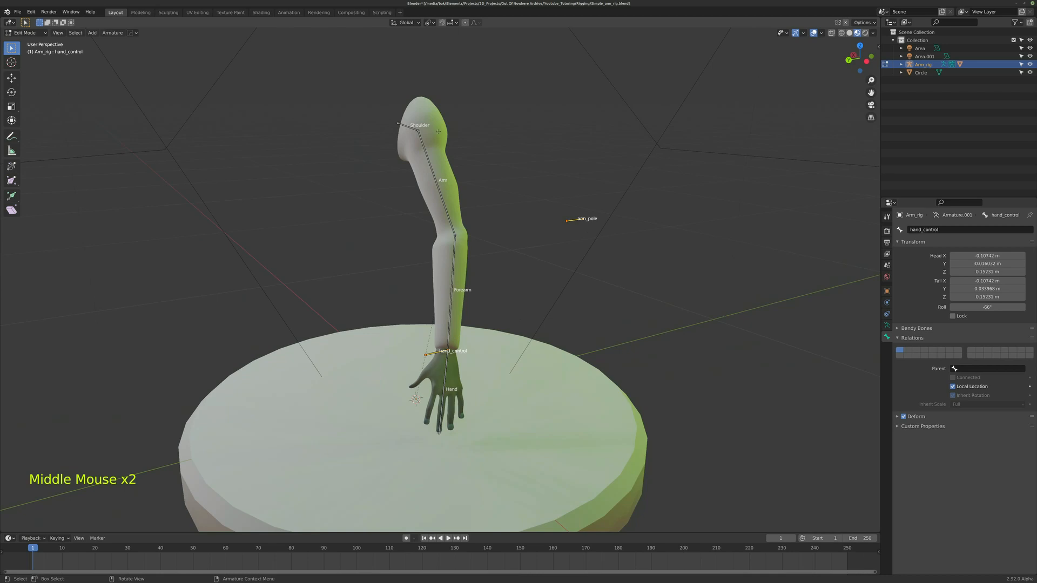
left_click(574, 218)
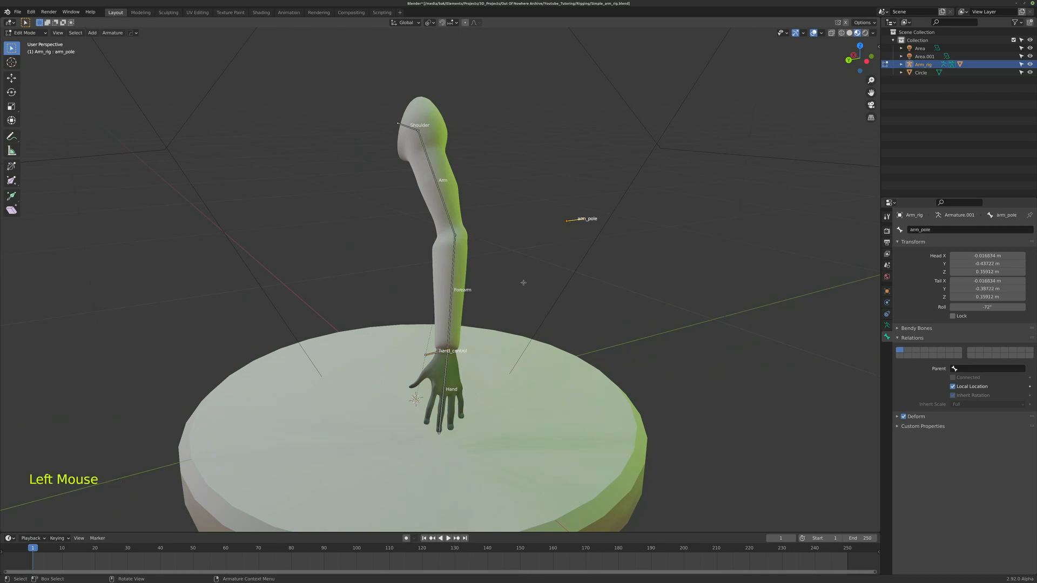
left_click(435, 353, "shift")
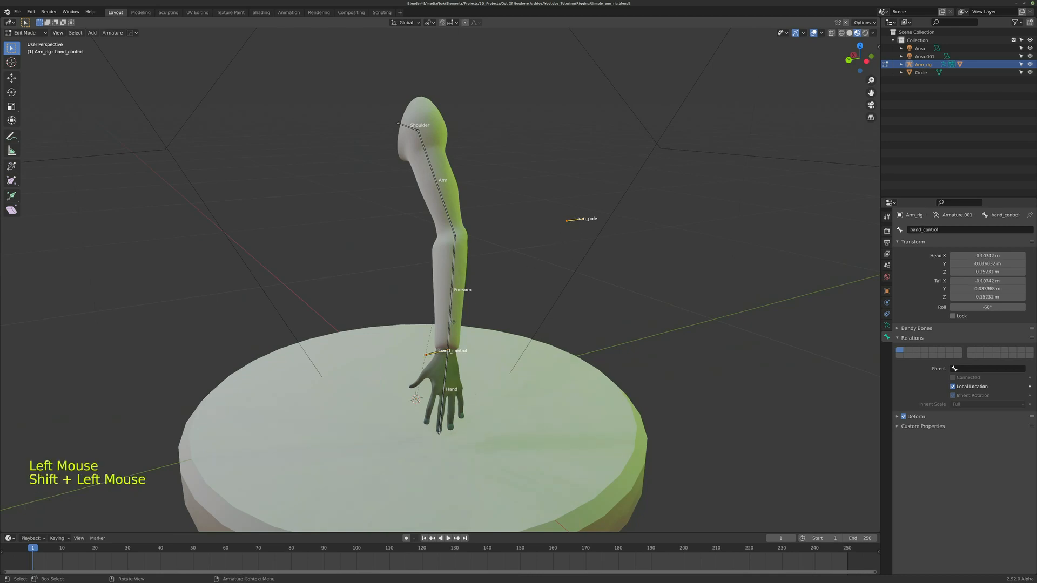
left_click(887, 326)
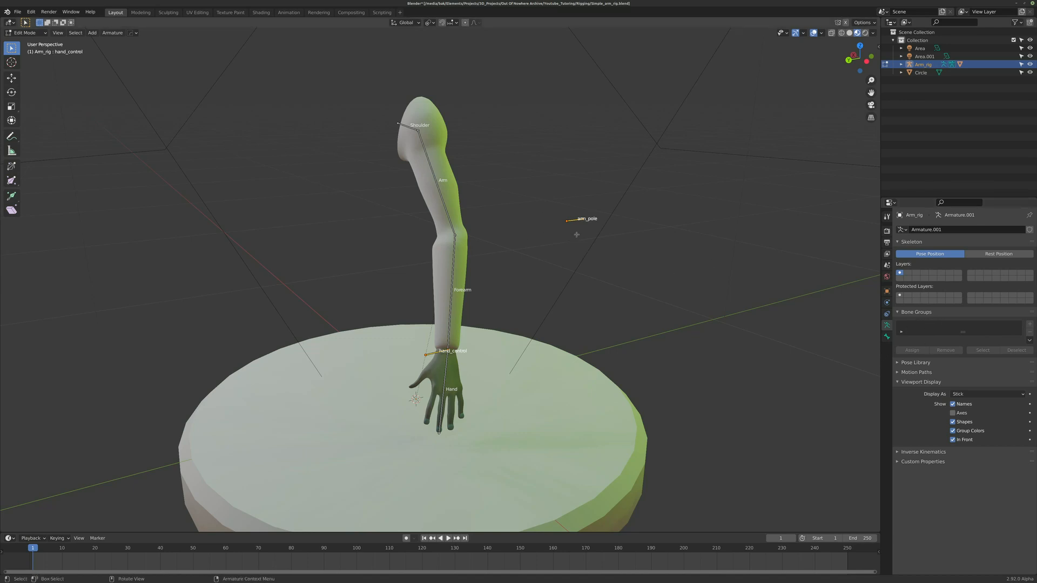
key("Tab")
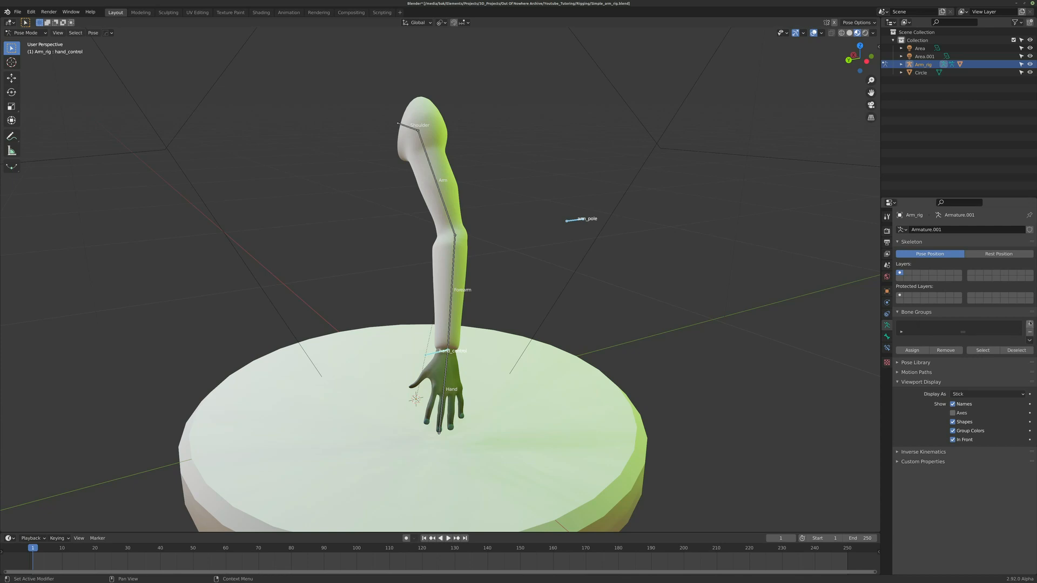
Add a bone group to the armature and name it Controls
left_click(1030, 324)
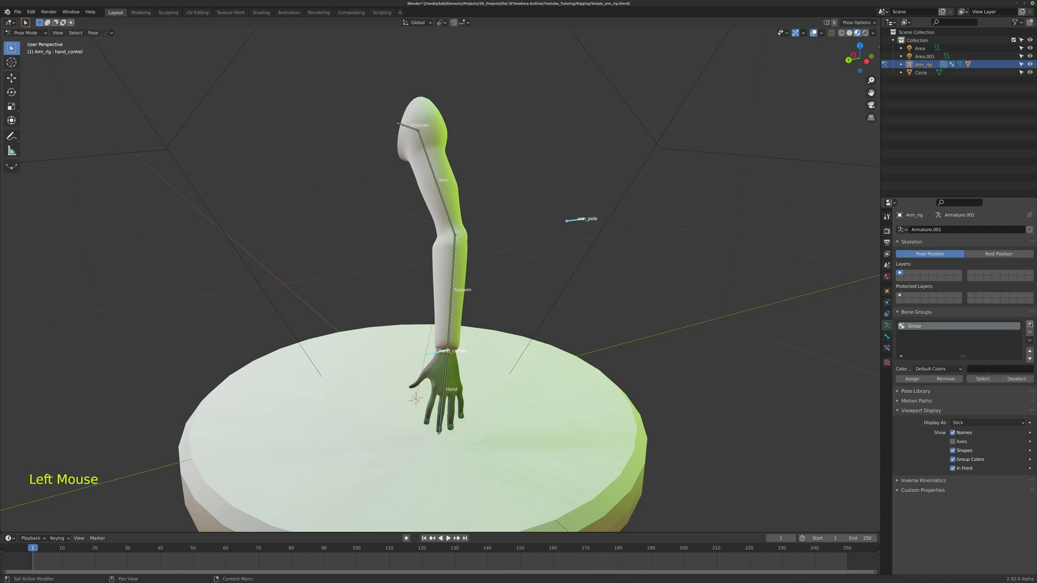
double_click(927, 327)
type("Controls")
Set the Controls group's color to 01 - Theme Color Set and assign the two selected control bones to it
left_click(947, 370)
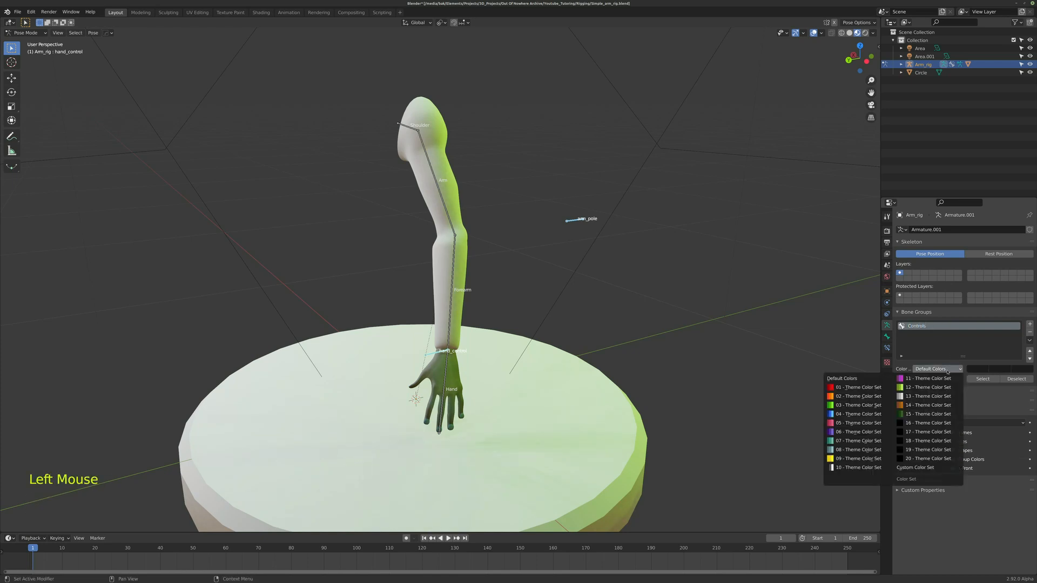
left_click(862, 388)
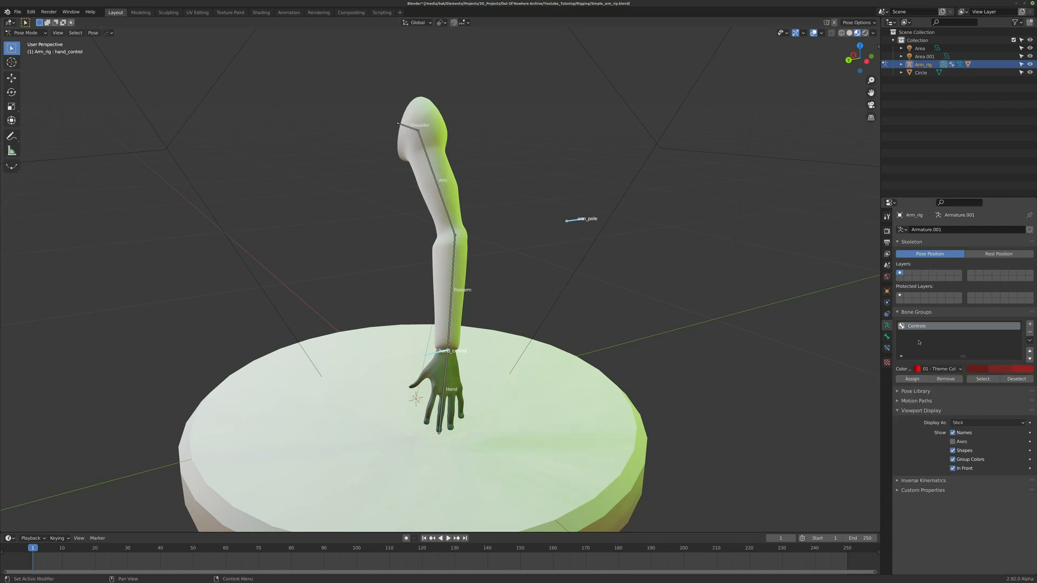
left_click(917, 380)
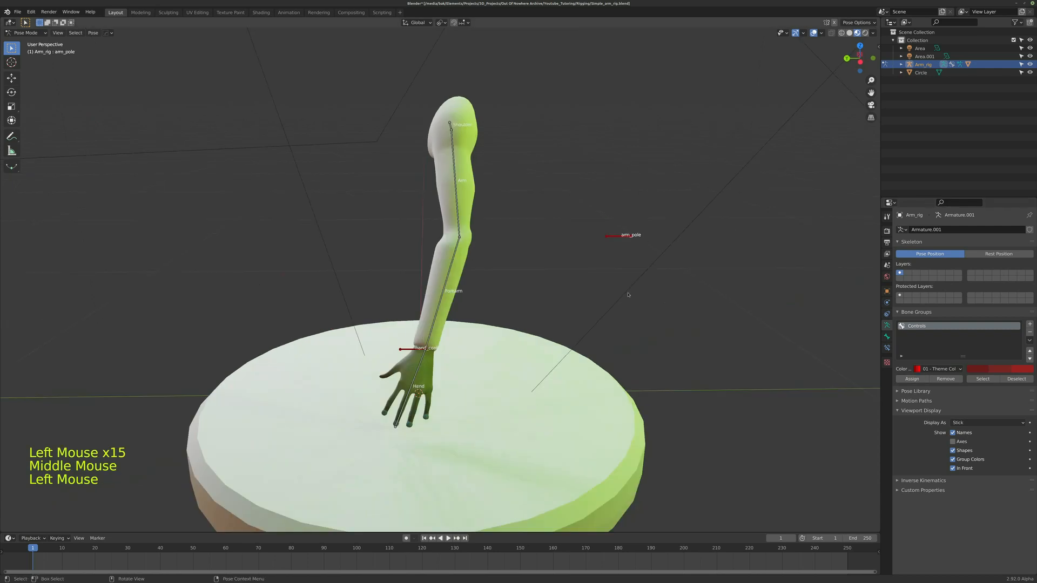
Inspect the colored control bones and the arm bones from several angles, selecting them one after another
middle_click_drag(629, 294, 604, 302)
left_click(575, 233)
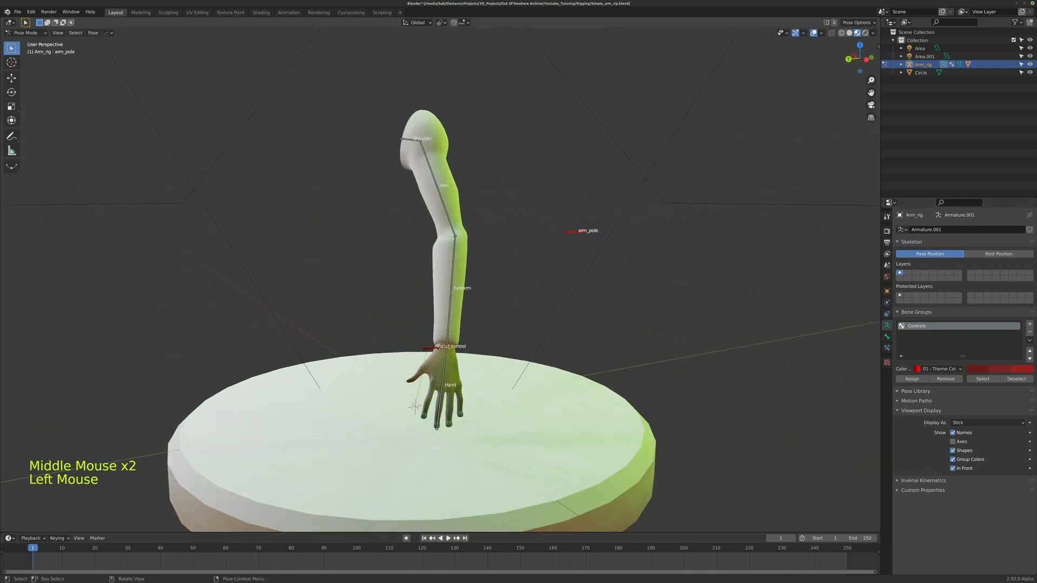
left_click(438, 348)
left_click(576, 233)
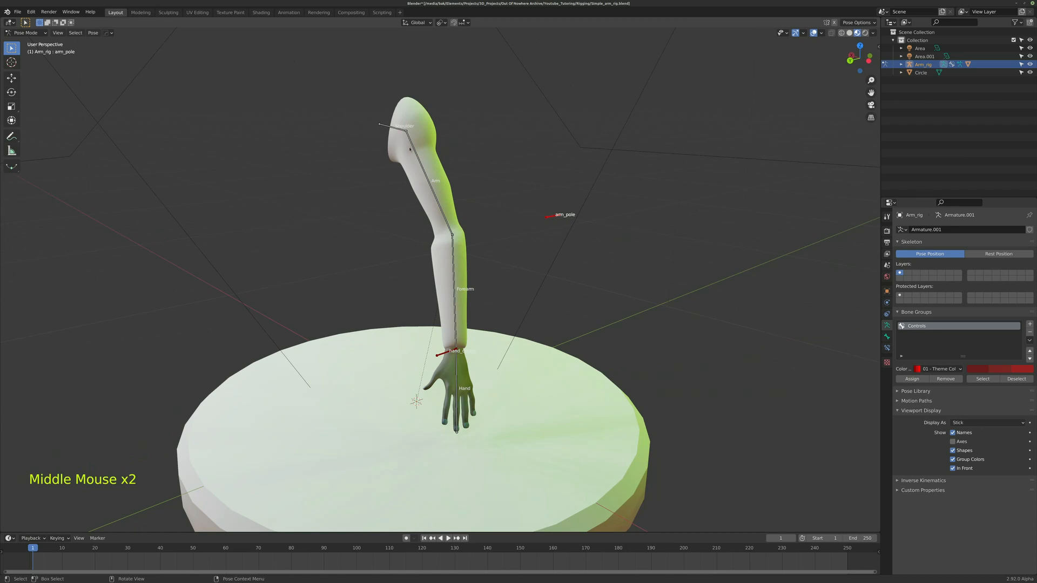
scroll(424, 141, "up", 1)
middle_click_drag(409, 148, 440, 136, "shift")
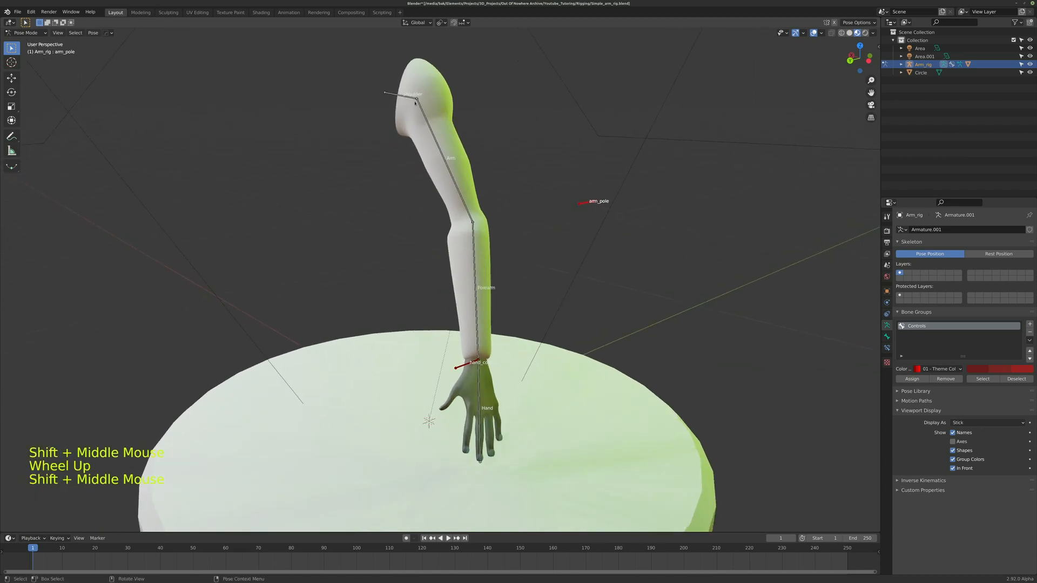
middle_click_drag(641, 181, 611, 193)
left_click(643, 206)
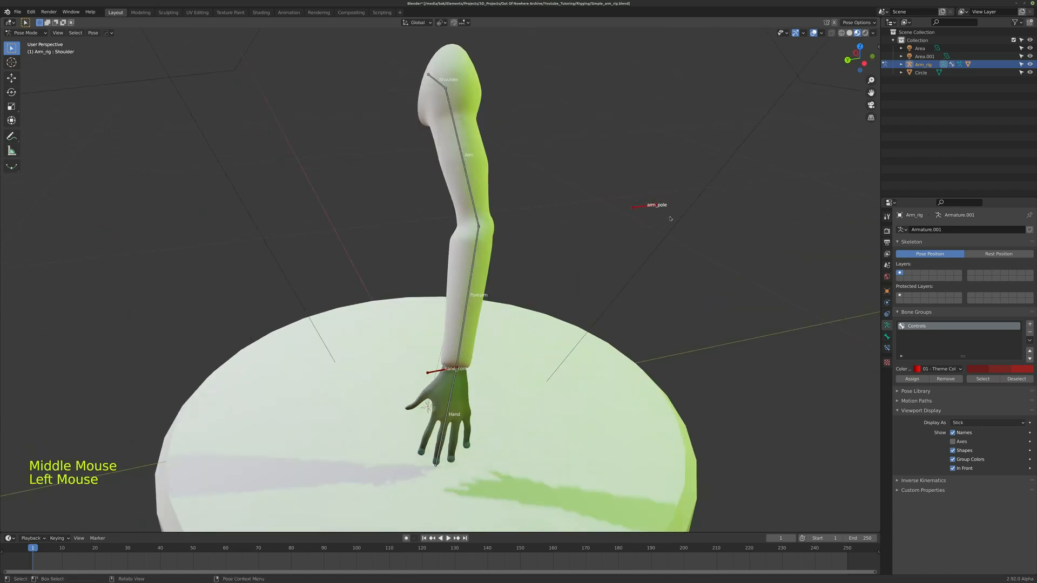
left_click(647, 207)
left_click(600, 229)
scroll(600, 229, "down", 2)
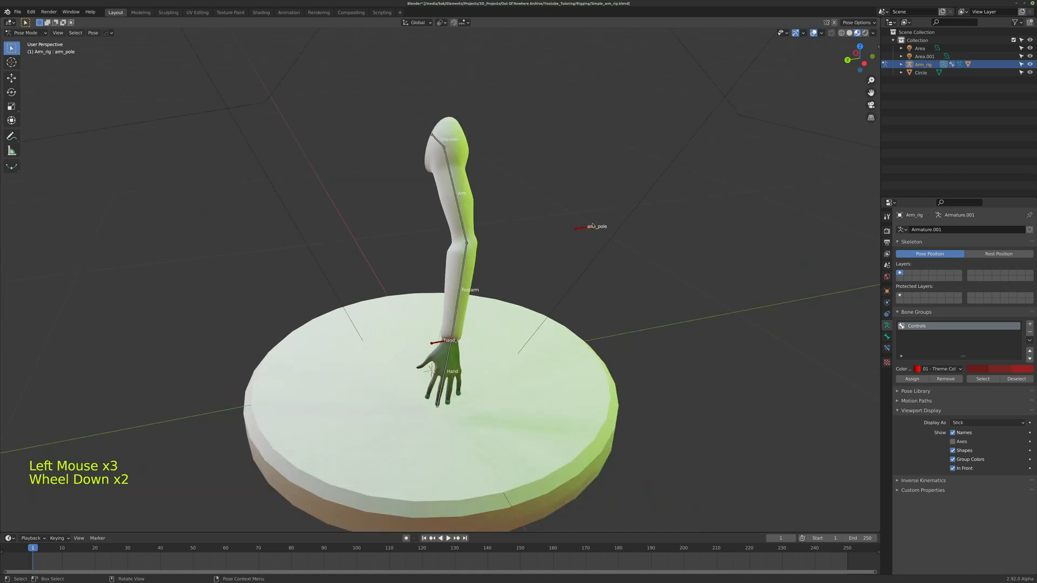
left_click(589, 229)
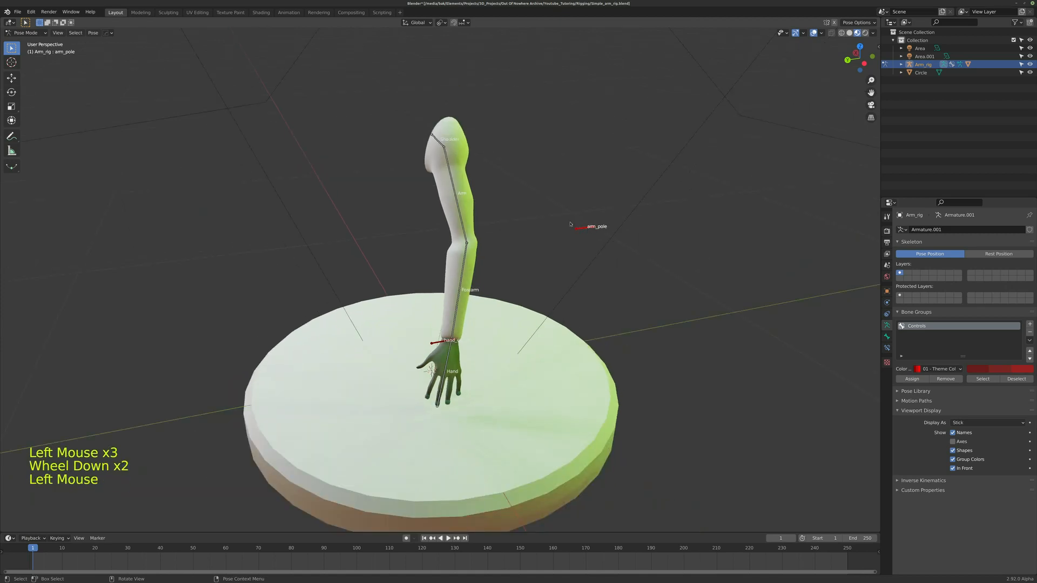
middle_click_drag(571, 224, 427, 198)
left_click(550, 213)
left_click(460, 237)
left_click(453, 154)
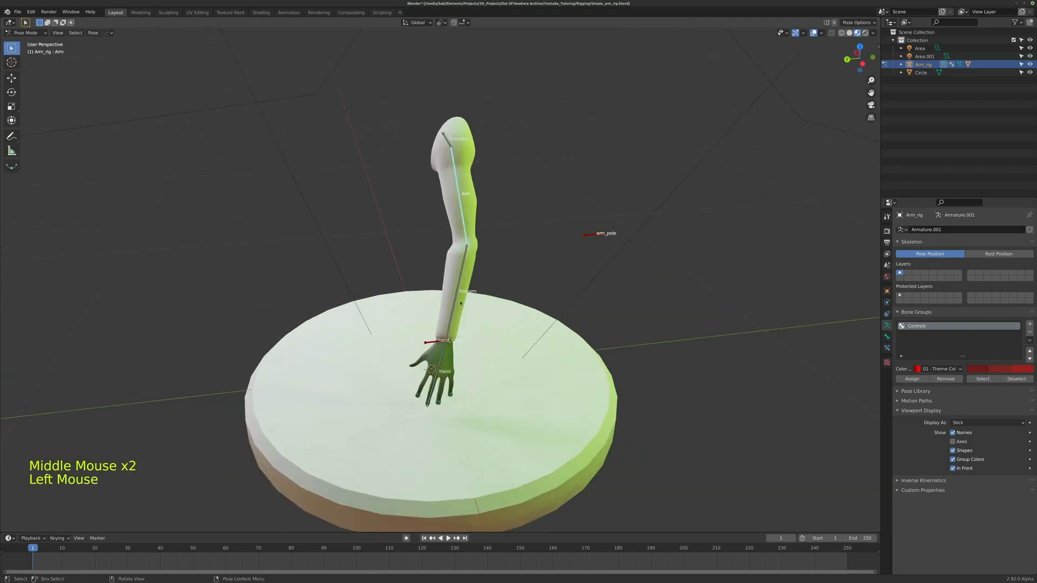
left_click(447, 339)
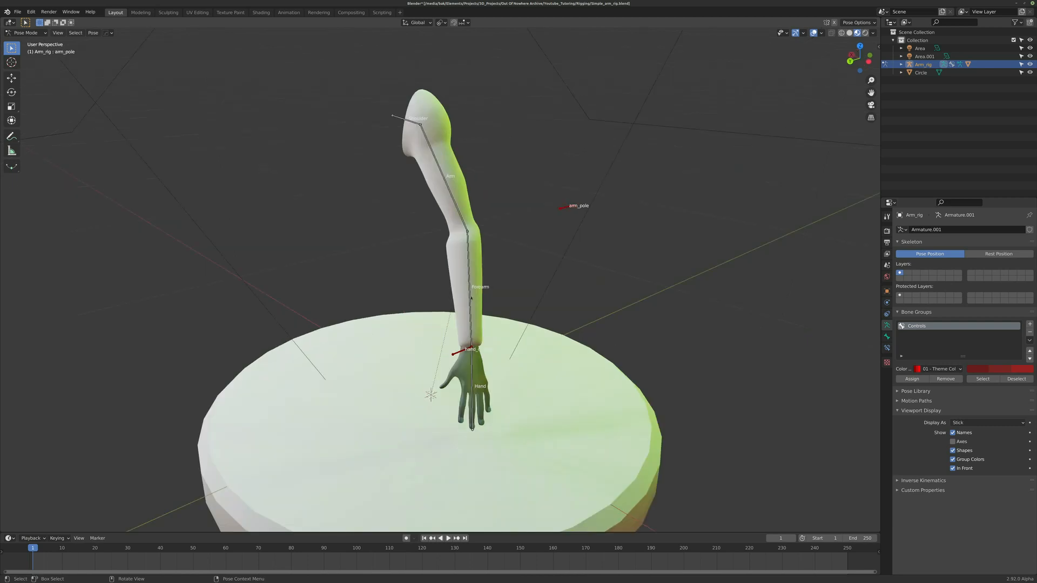
Add an Inverse Kinematics constraint to the Forearm bone
left_click(471, 318)
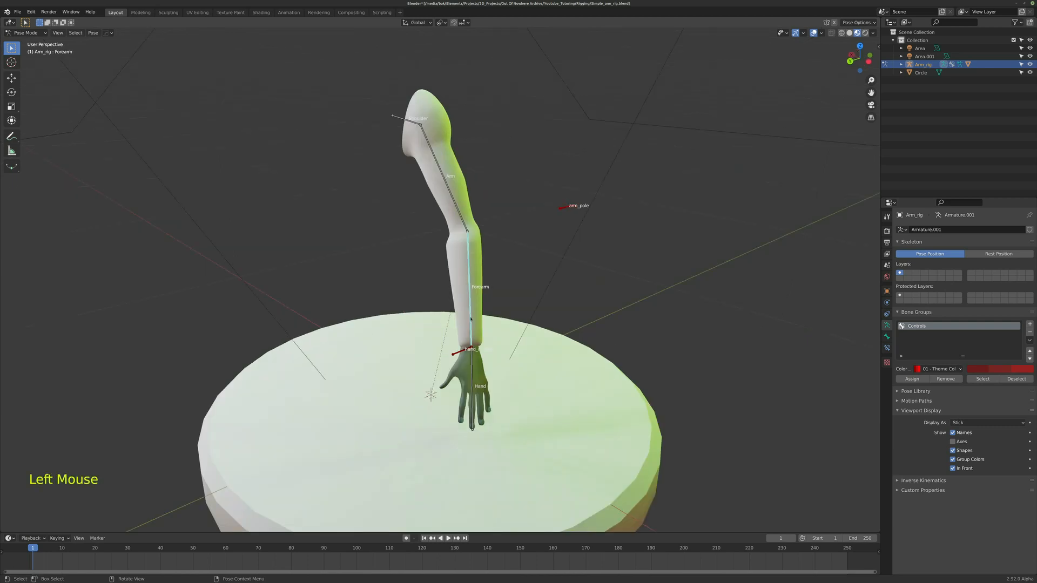
left_click(887, 349)
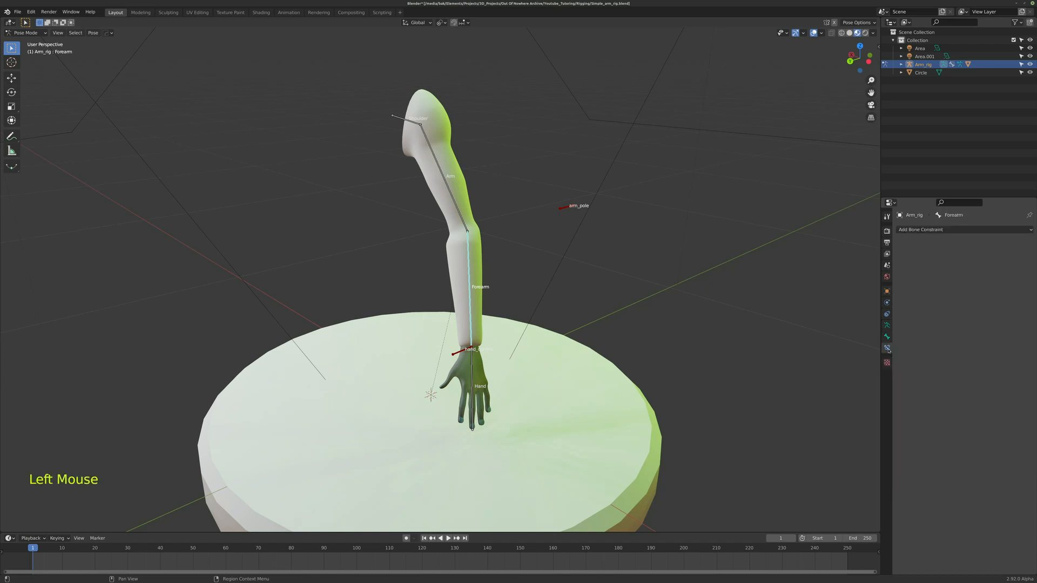
left_click(951, 230)
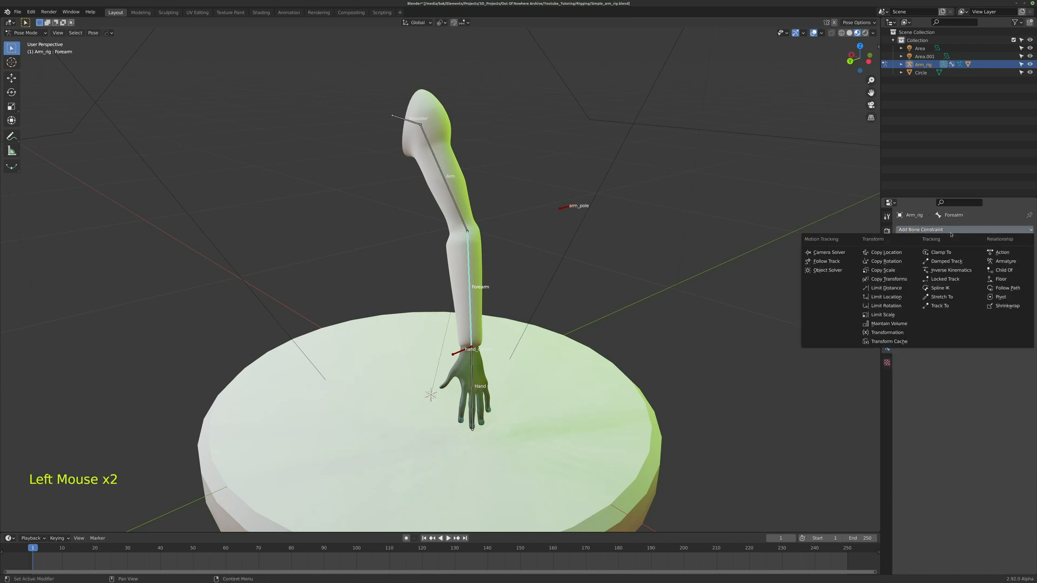
left_click(953, 270)
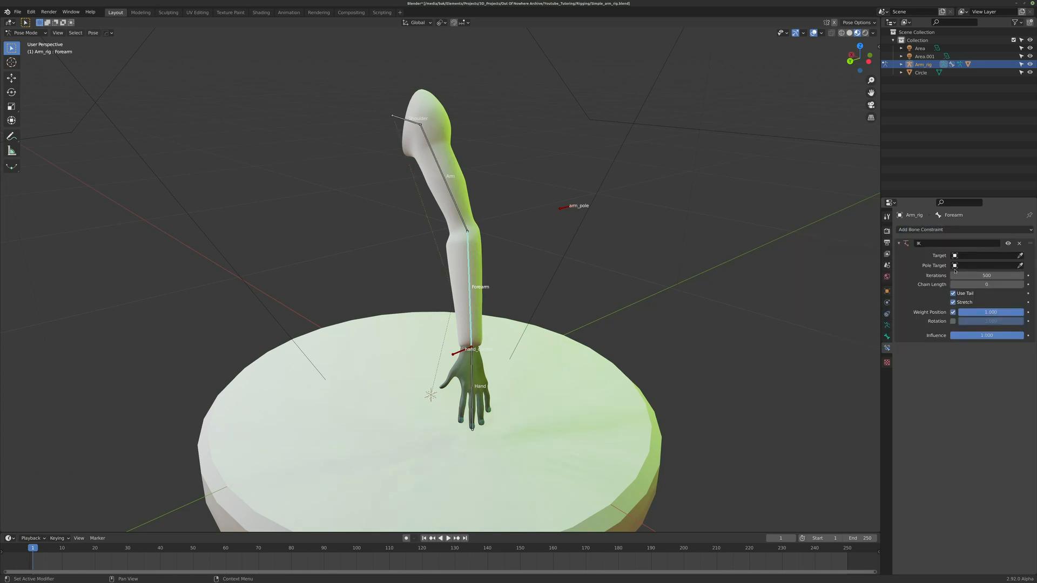
Set the IK constraint's target to Arm_rig and its target bone to hand_control
left_click(984, 256)
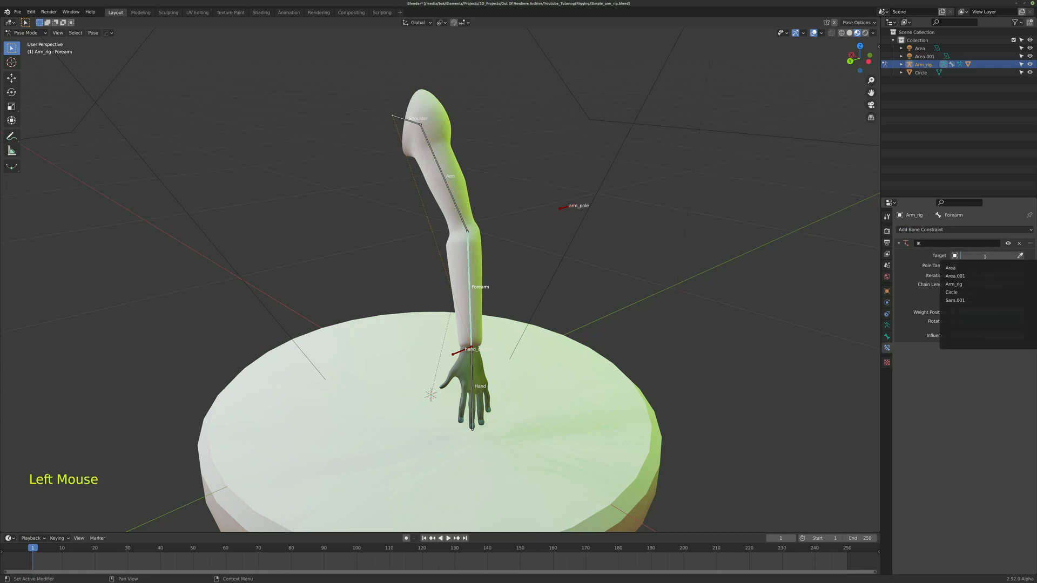
left_click(960, 284)
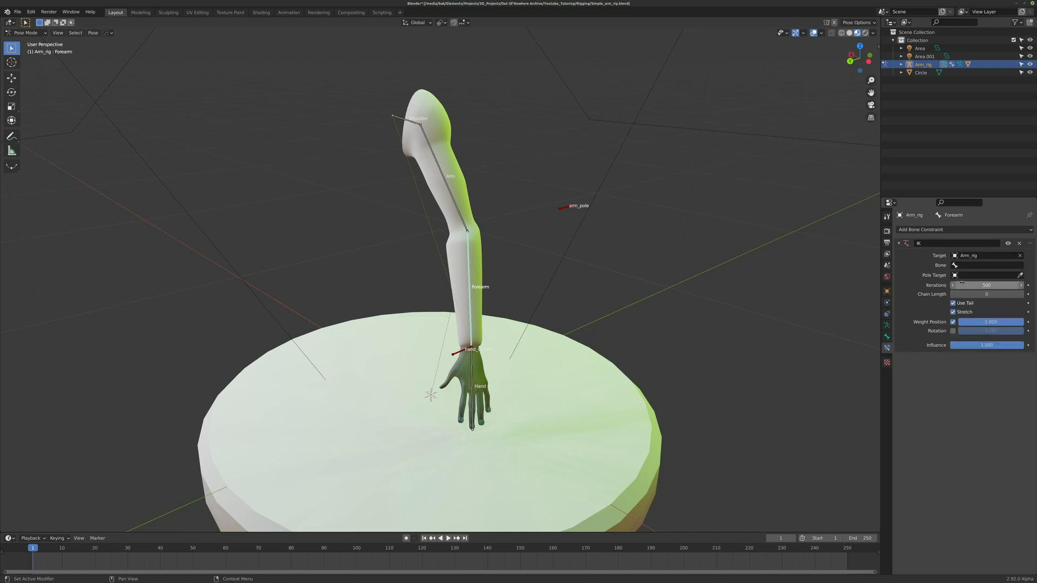
left_click(971, 265)
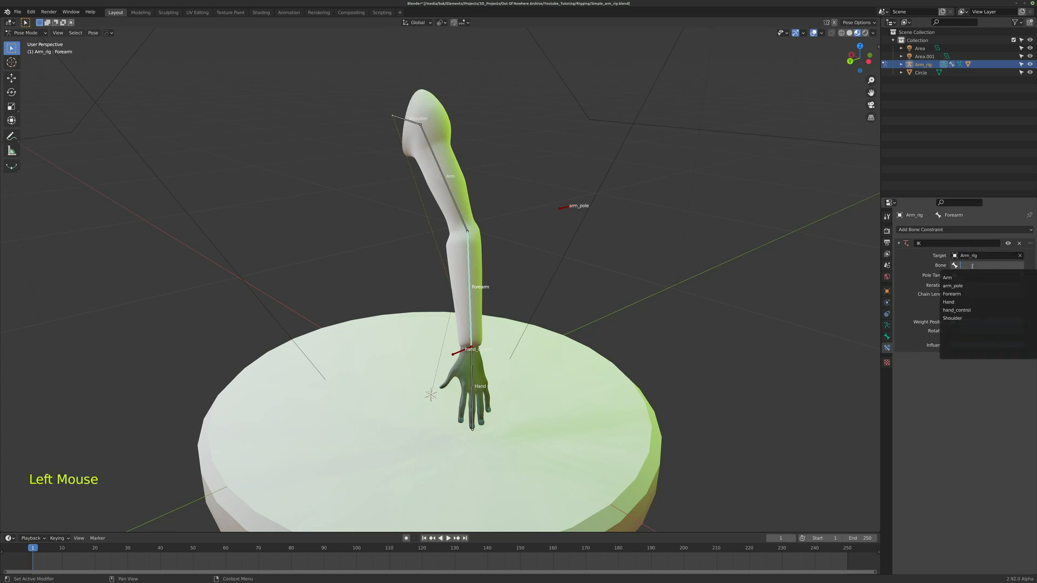
left_click(970, 310)
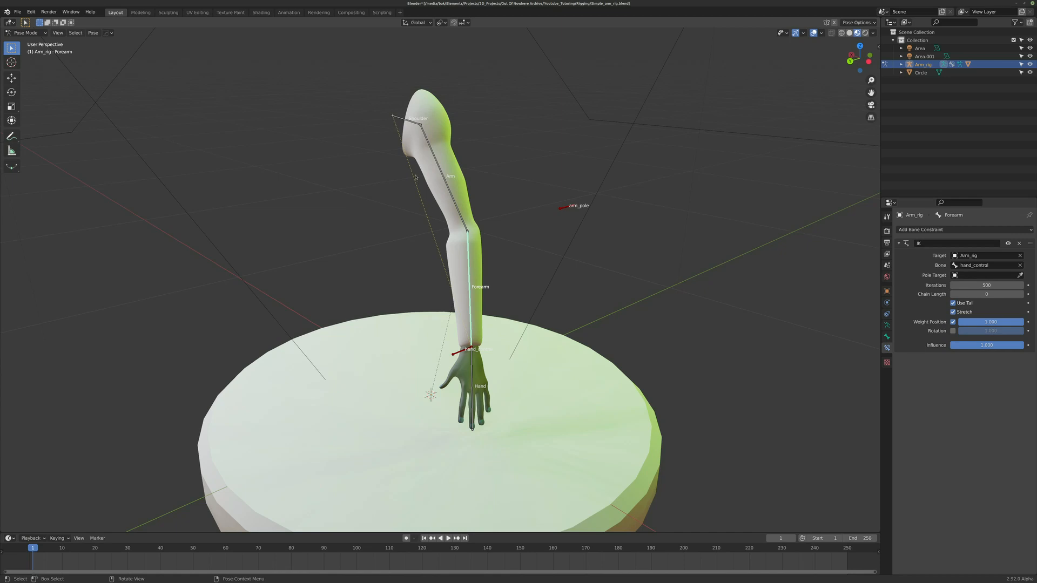
Set the IK constraint's chain length to 2 so it covers only the Forearm and Arm bones
left_click(1021, 294)
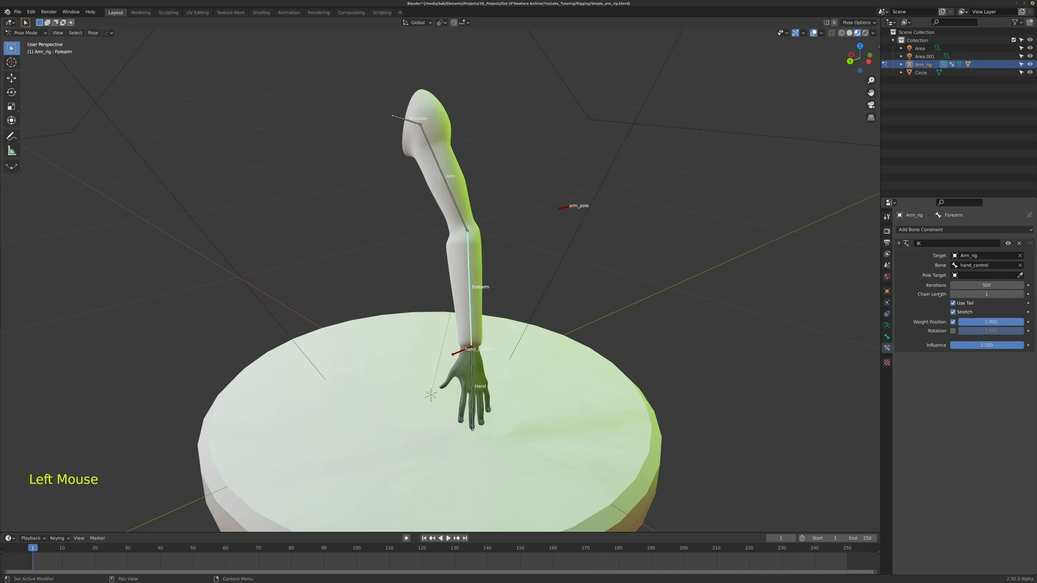
left_click(1021, 295)
scroll(469, 258, "up", 2)
middle_click_drag(469, 258, 479, 253)
scroll(478, 346, "down", 1)
middle_click_drag(478, 353, 477, 378)
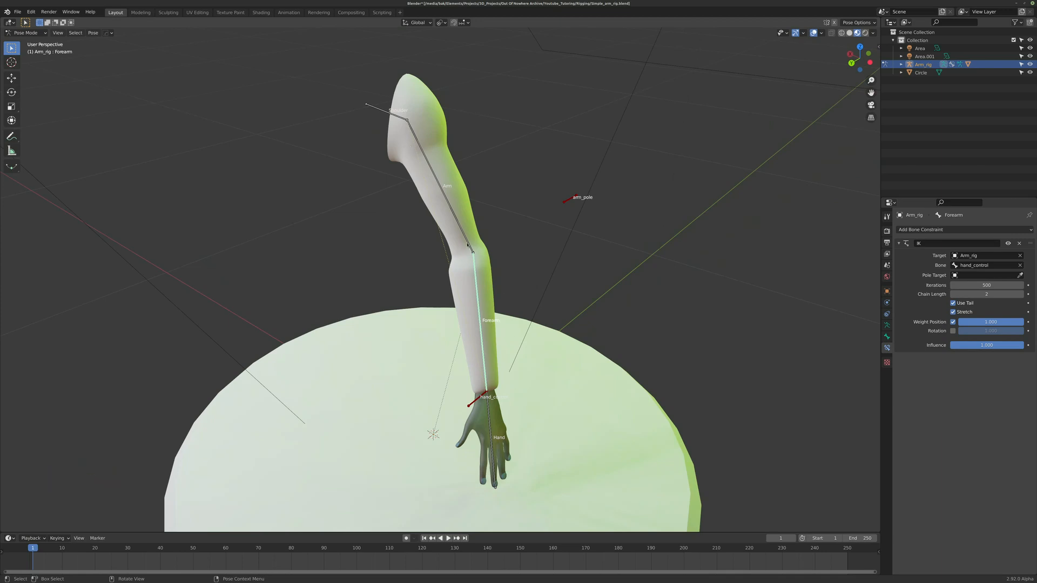
Move the hand_control bone well above the table to raise the whole arm through the IK chain
left_click(477, 398)
middle_click_drag(478, 399, 474, 400)
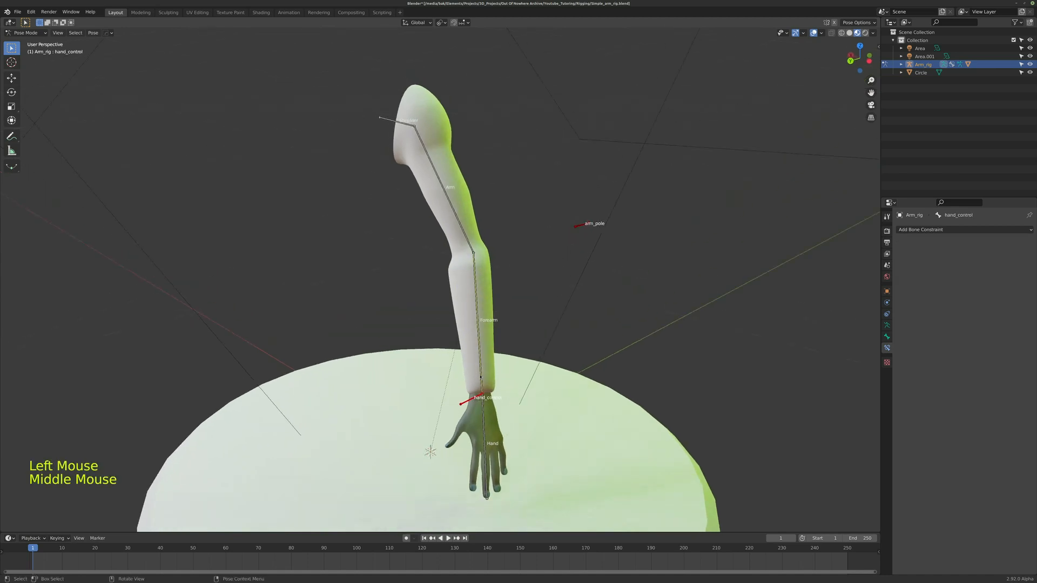
left_click(479, 356)
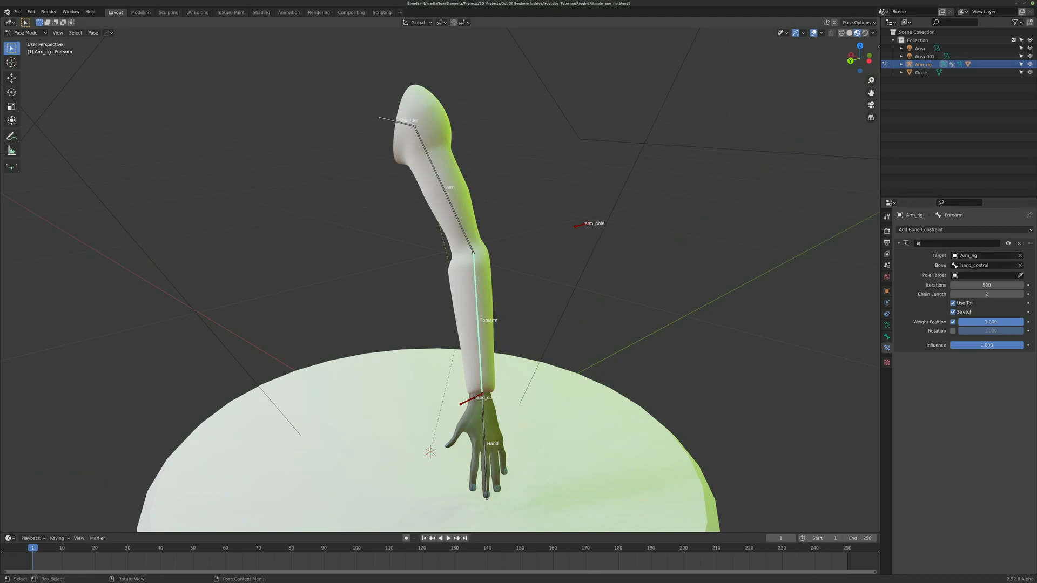
left_click(469, 401)
key("g")
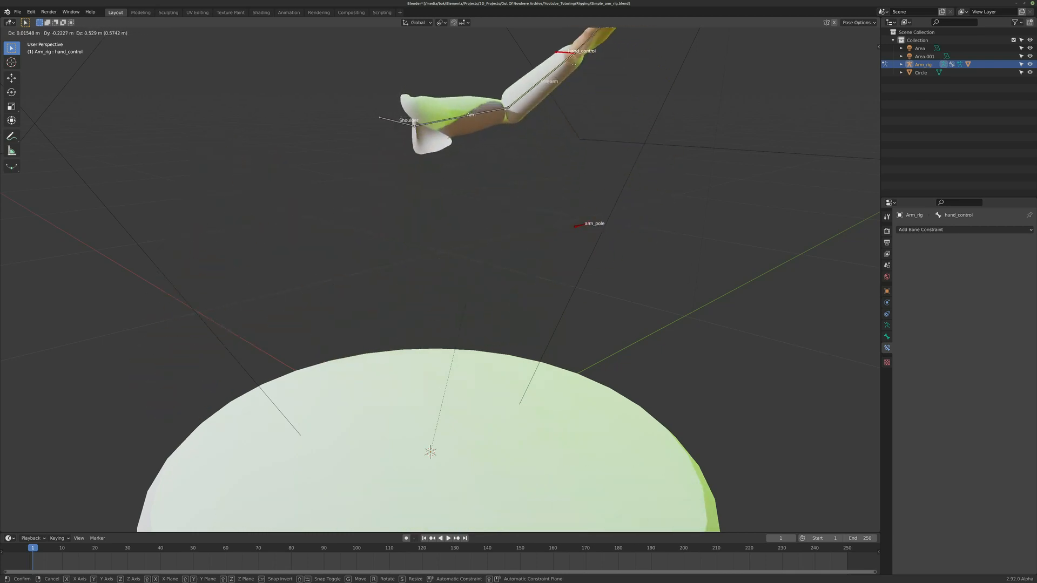
left_click(619, 97)
Test whether moving the arm_pole bone affects the raised arm, cancelling the move
scroll(583, 208, "down", 2)
left_click(540, 238)
key("g")
right_click(538, 230)
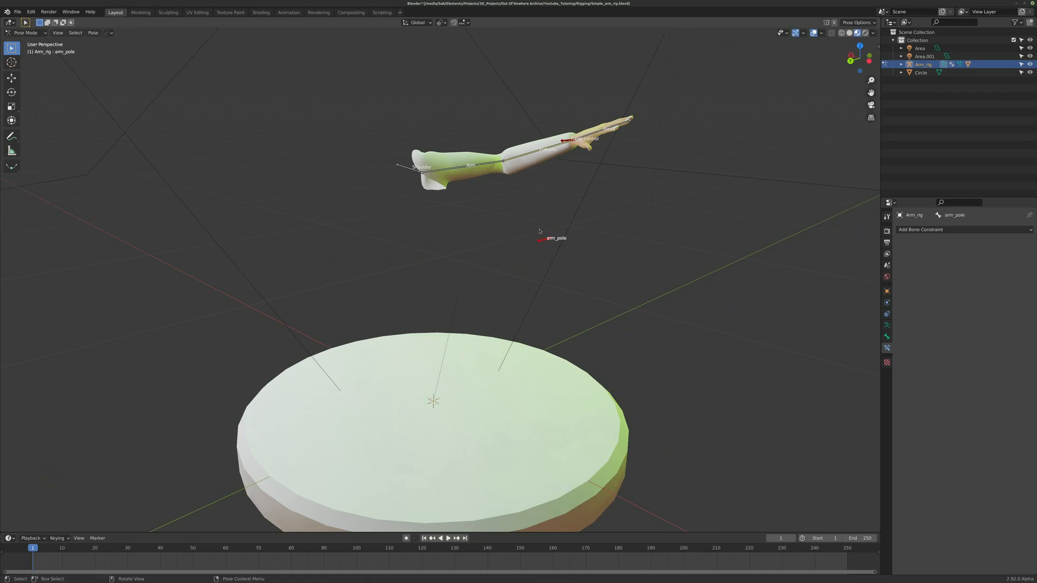
middle_click_drag(539, 232, 546, 252)
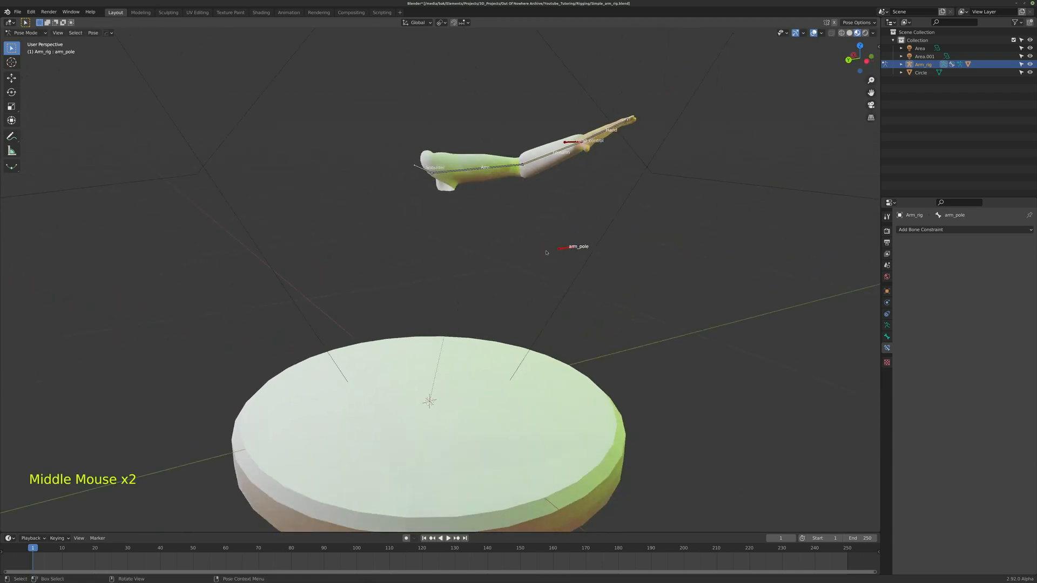
Clear the hand_control bone's location to return the raised arm to its rest position
triple_click(568, 249)
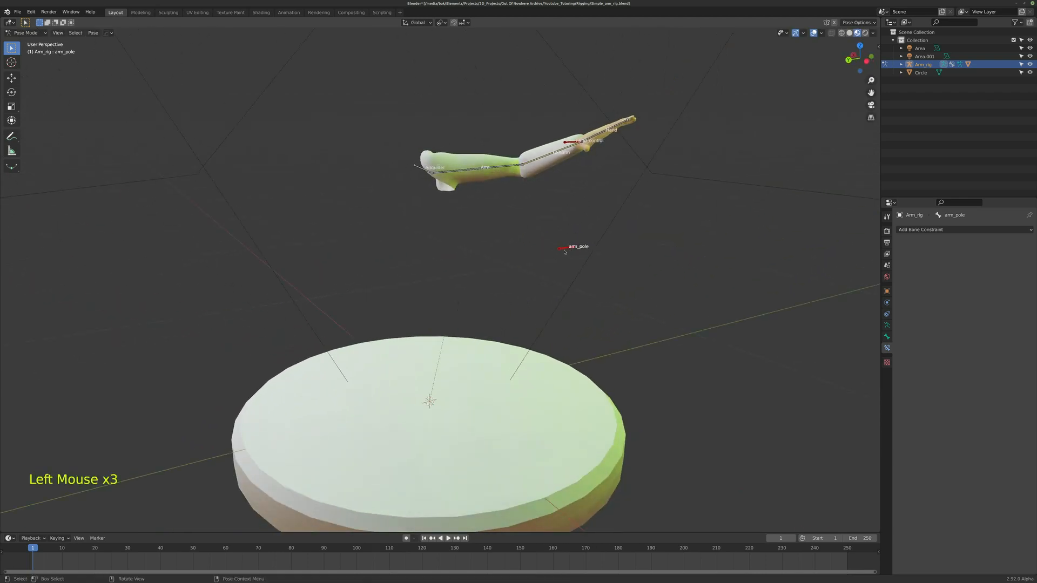
left_click(572, 145)
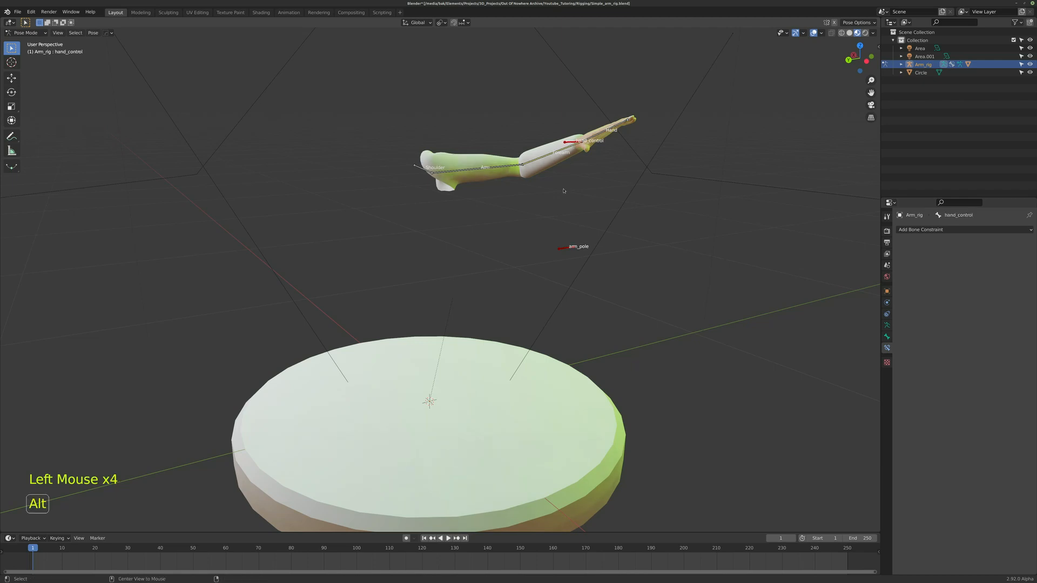
key("alt+g")
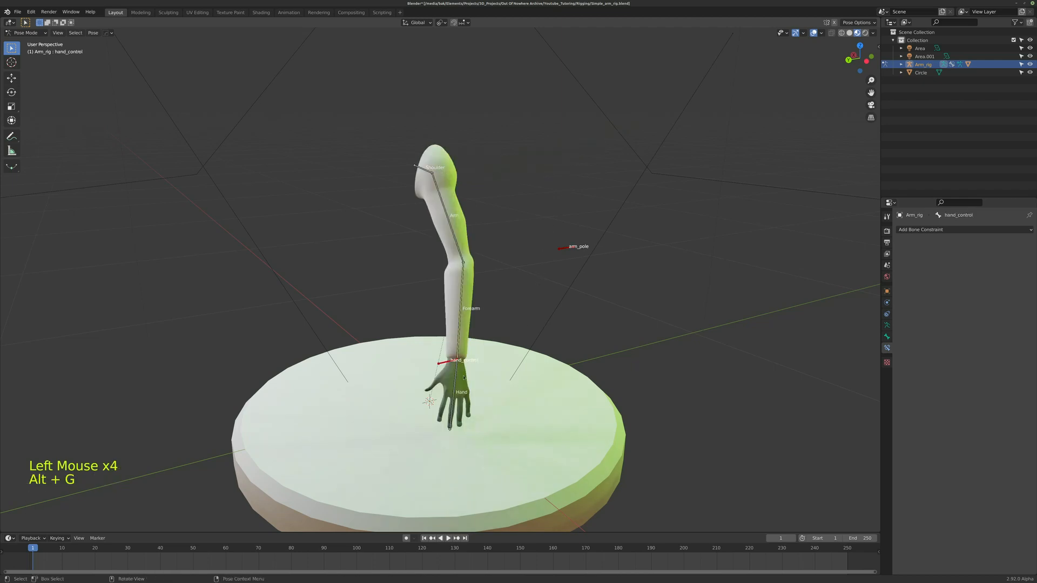
left_click(464, 375)
scroll(535, 326, "up", 1)
left_click(583, 262)
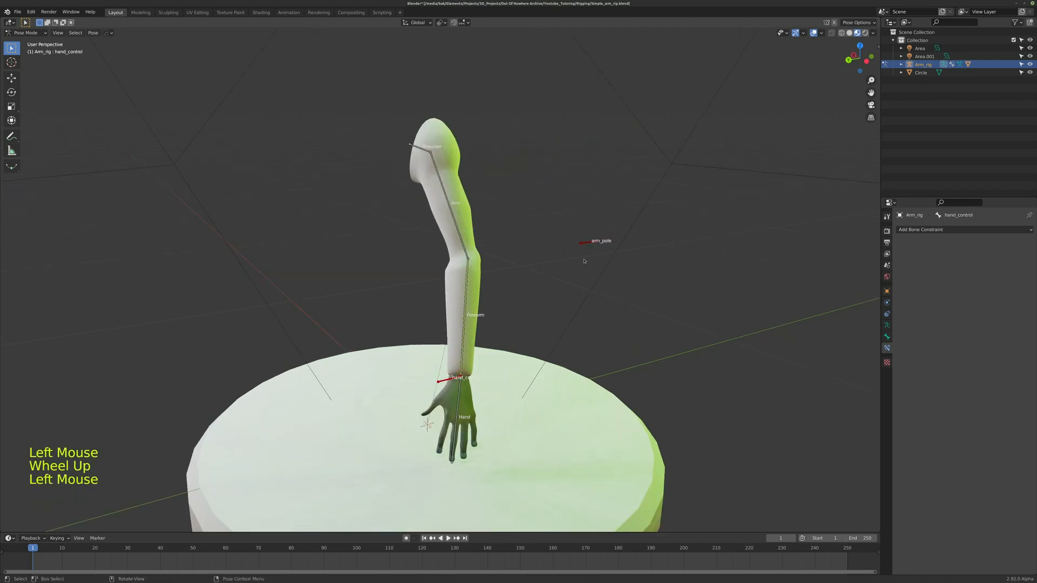
Set the Forearm IK constraint's pole target to Arm_rig and its pole bone to arm_pole
left_click(467, 309)
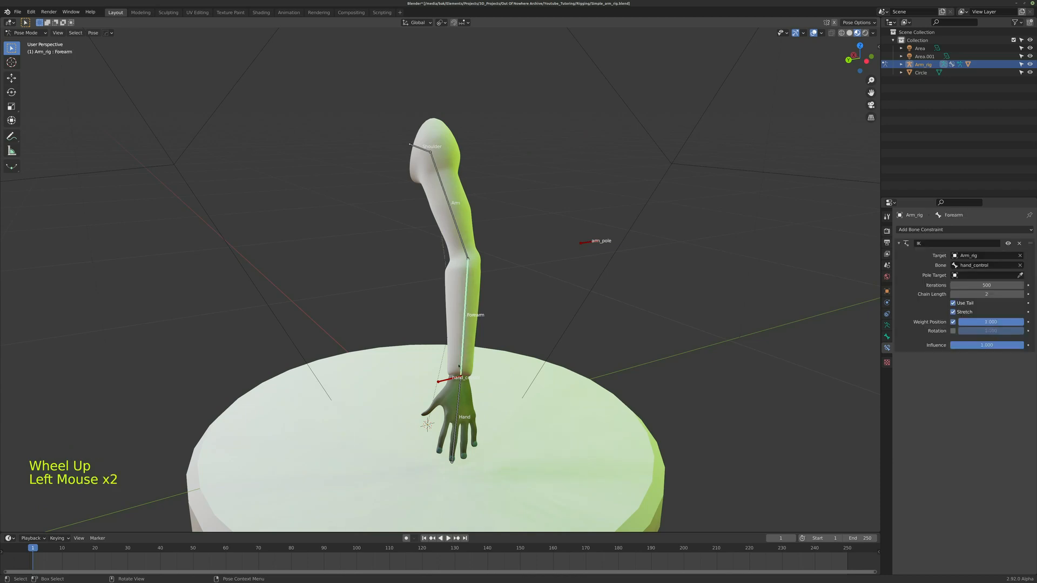
middle_click_drag(464, 287, 467, 263)
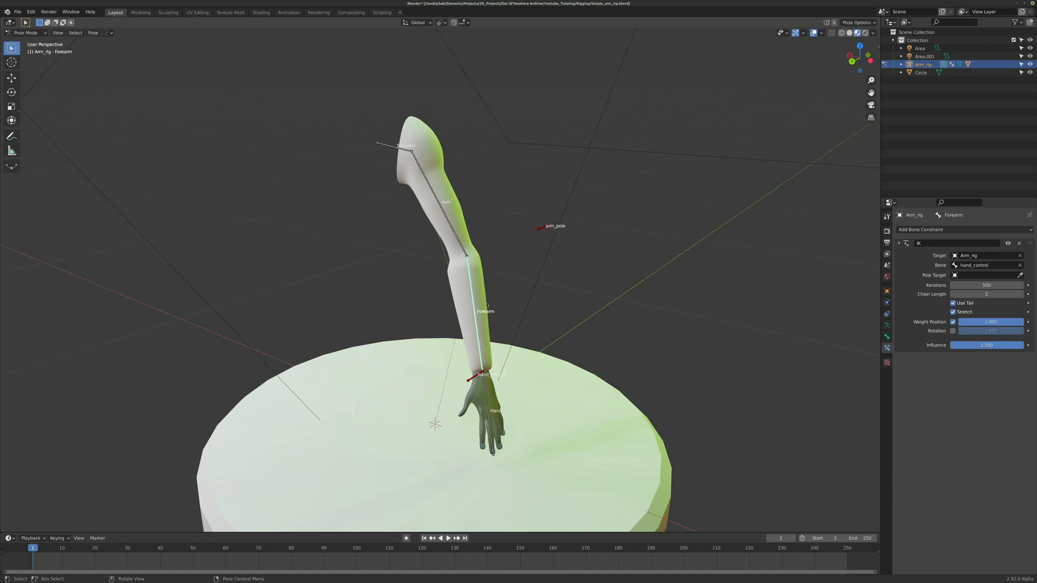
left_click(500, 301)
mouse_move(500, 301)
middle_mouse_down()
mouse_move(465, 326)
mouse_move(488, 306)
middle_mouse_up()
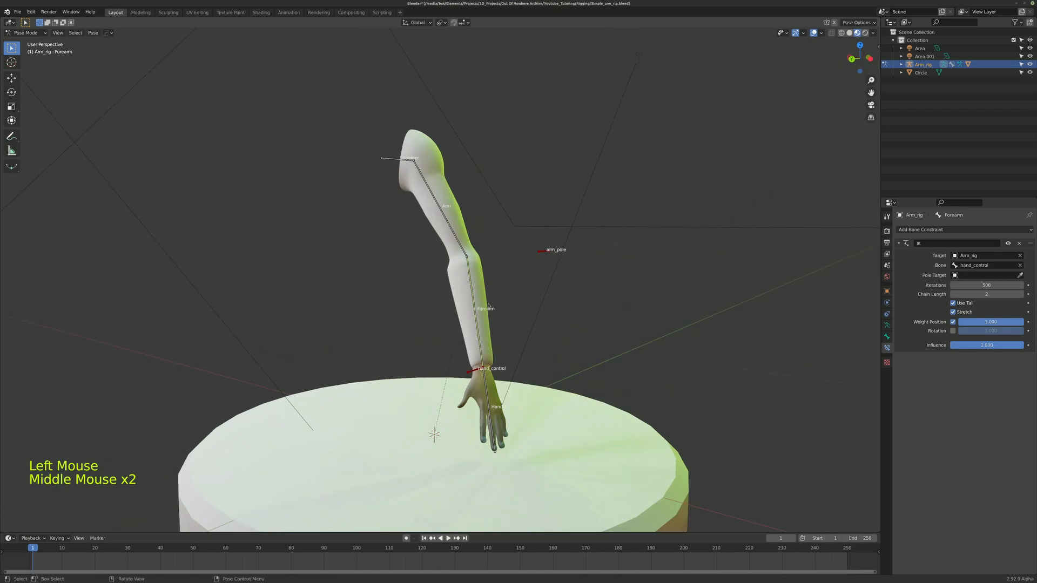
left_click(477, 332)
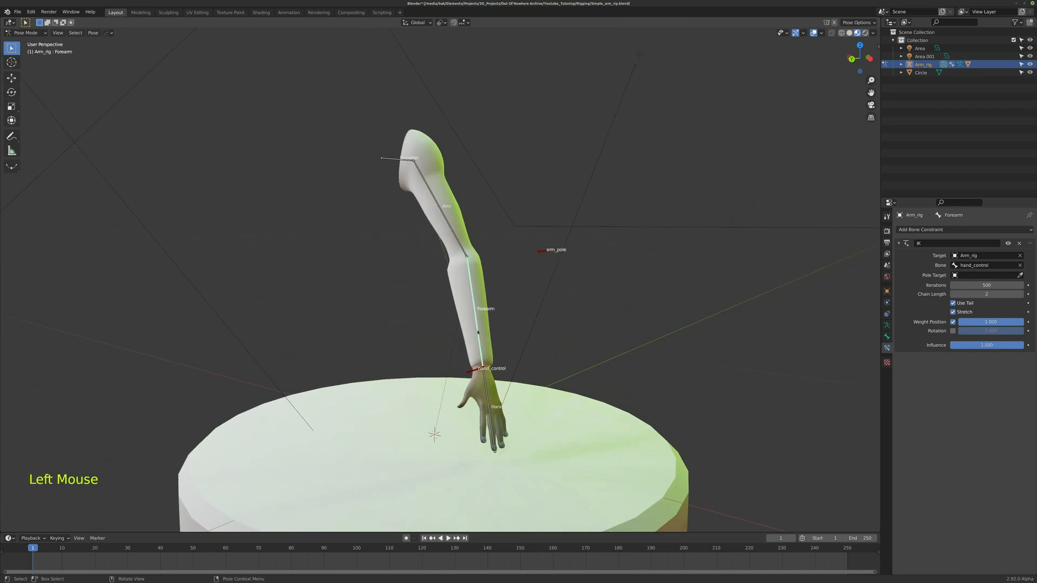
scroll(469, 347, "up", 2)
middle_click_drag(466, 336, 542, 326)
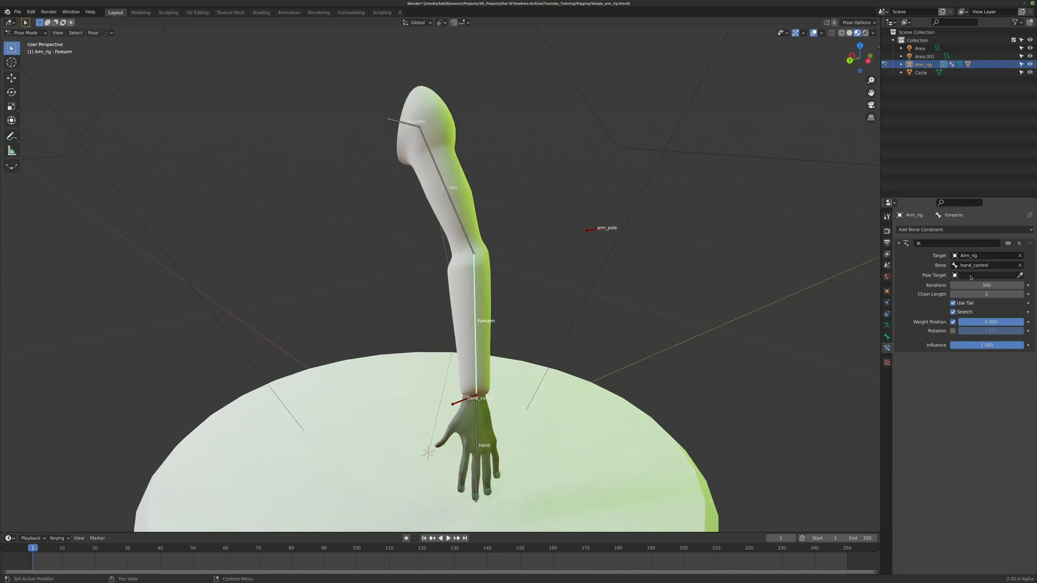
left_click(971, 276)
left_click(972, 275)
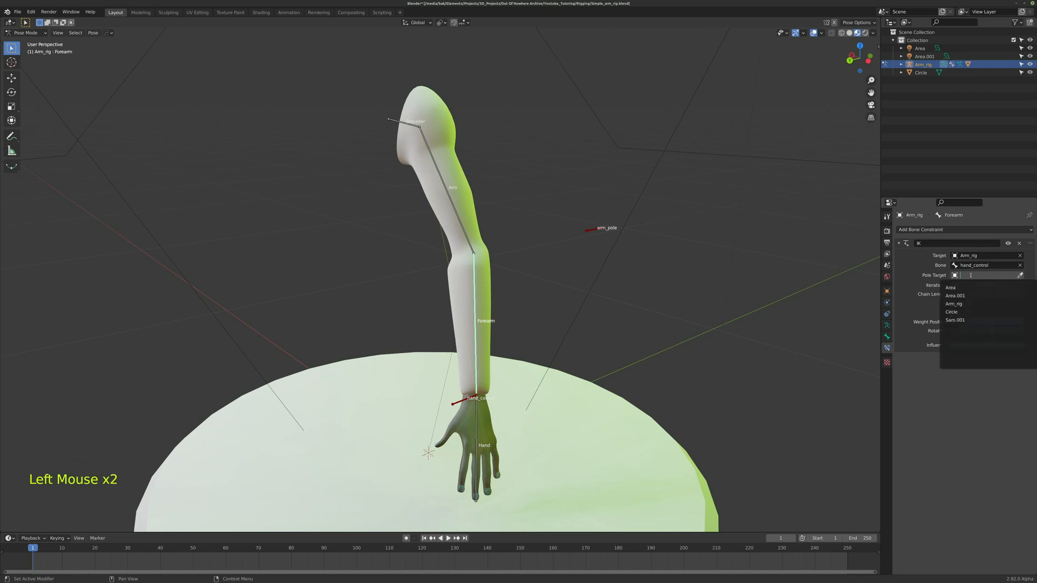
left_click(966, 304)
left_click(974, 285)
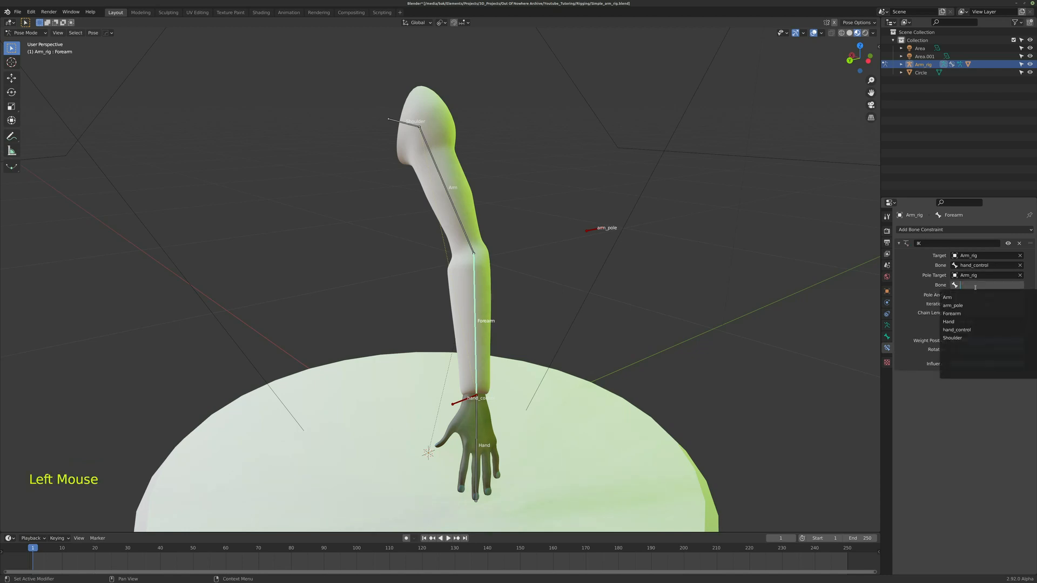
left_click(952, 305)
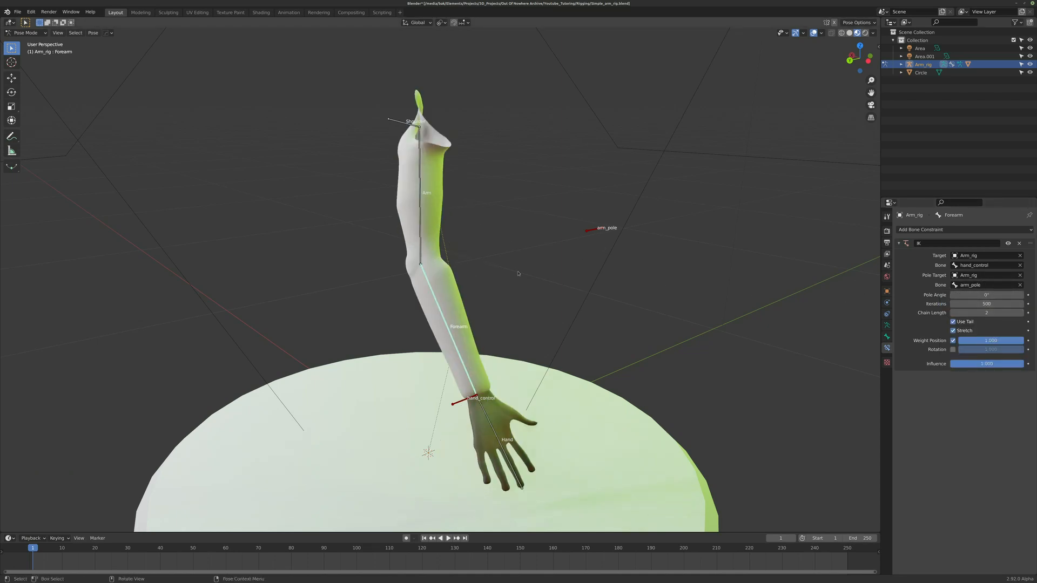
Set the IK constraint's pole angle to 180° so the elbow bends toward the arm_pole bone
mouse_move(518, 273)
middle_mouse_down()
mouse_move(549, 231)
mouse_move(597, 259)
mouse_move(548, 250)
mouse_move(464, 269)
mouse_move(468, 254)
mouse_move(475, 280)
mouse_move(483, 252)
mouse_move(431, 274)
mouse_move(504, 273)
middle_mouse_up()
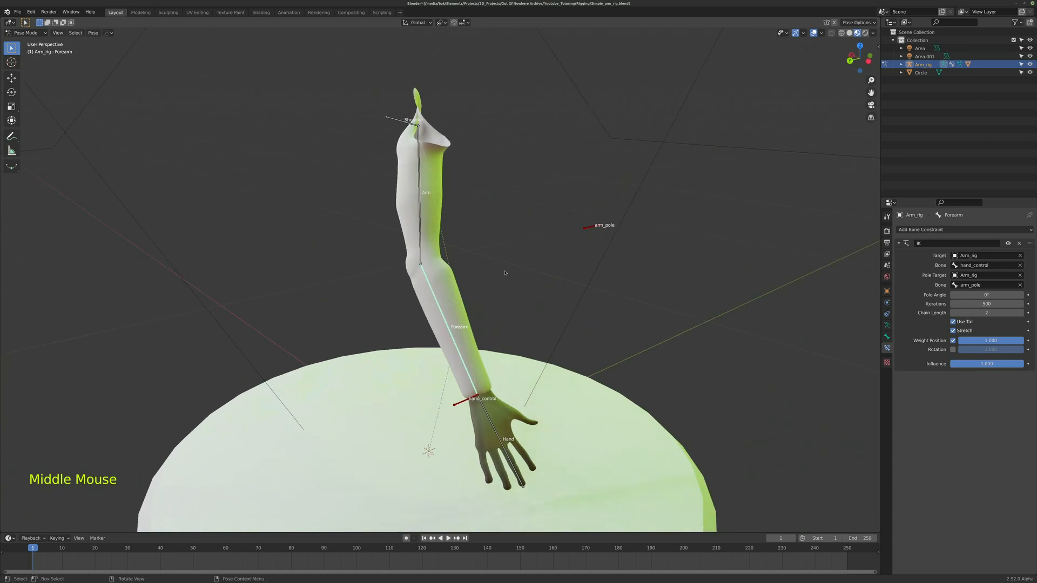
left_click(976, 294)
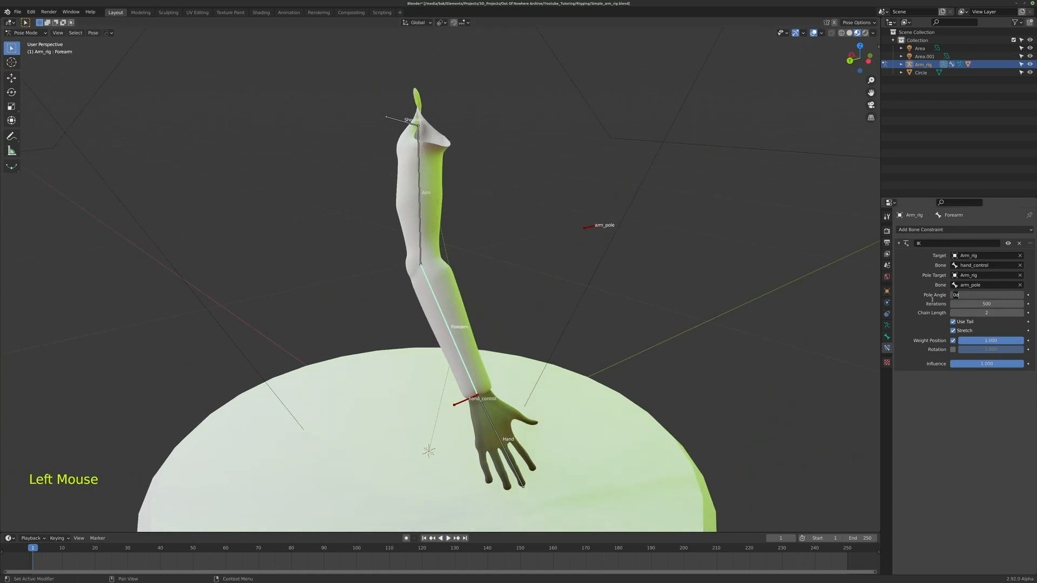
type("180")
key("Return")
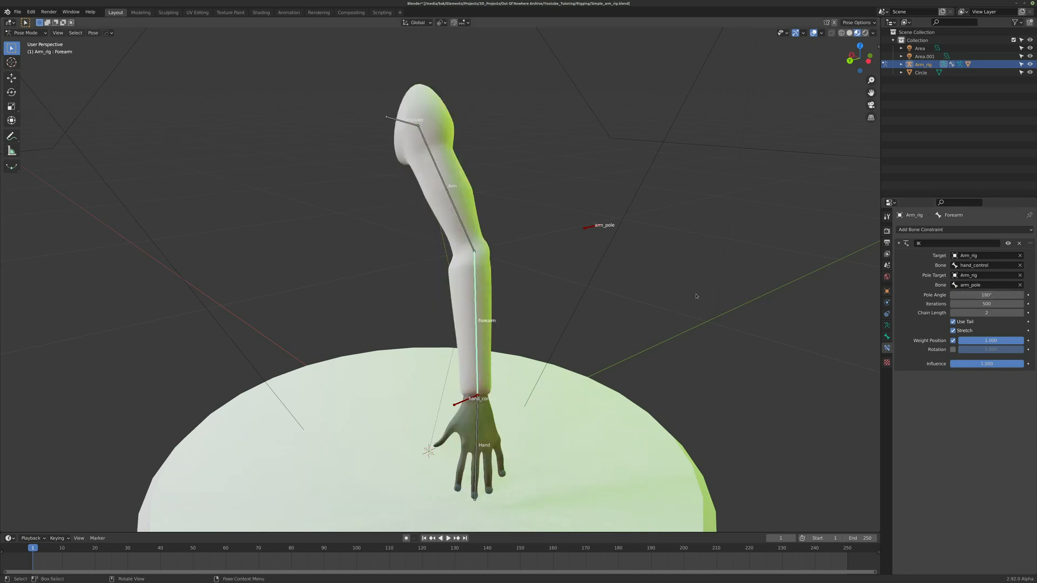
Test how moving the arm_pole bone rotates the elbow, cancelling the move
left_click(588, 226)
left_click(589, 227)
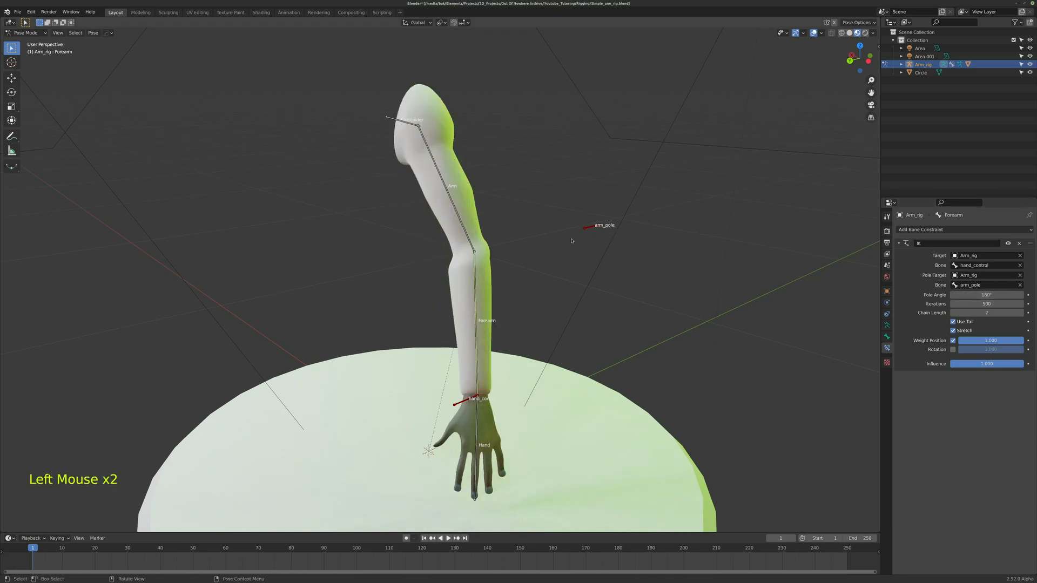
left_click(589, 227)
middle_click_drag(589, 226, 527, 266)
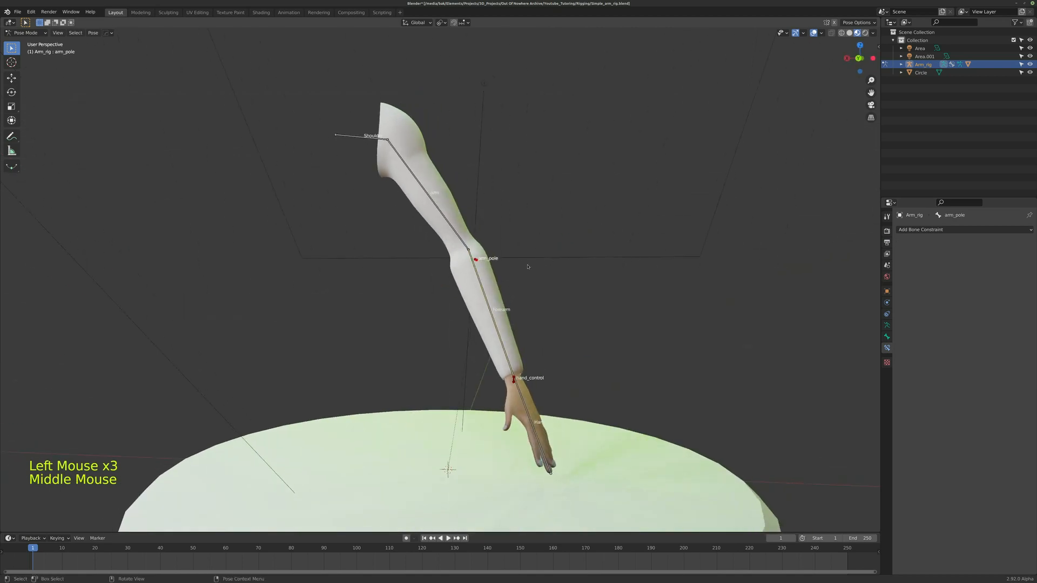
key("g")
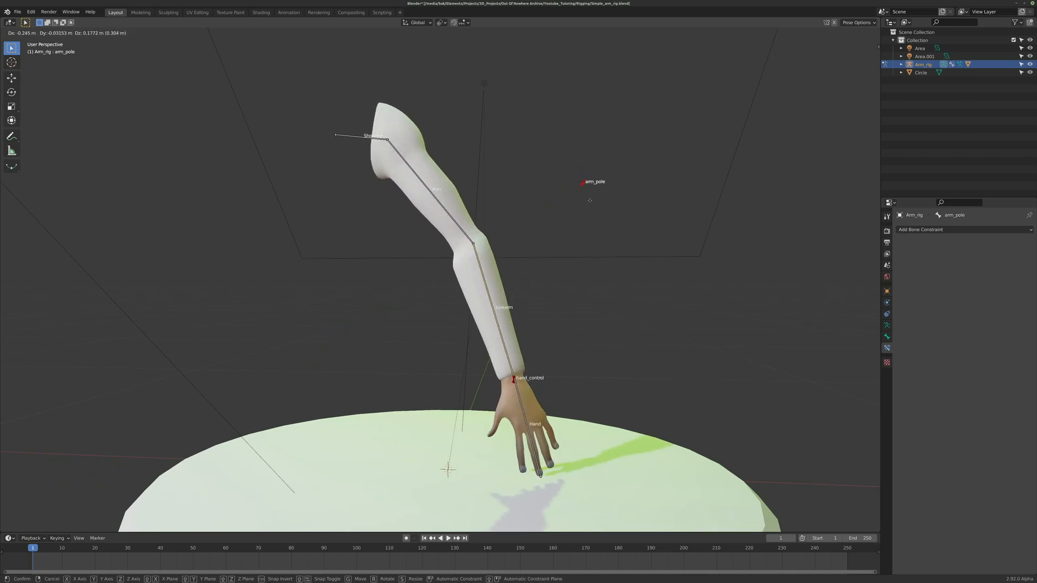
right_click(574, 203)
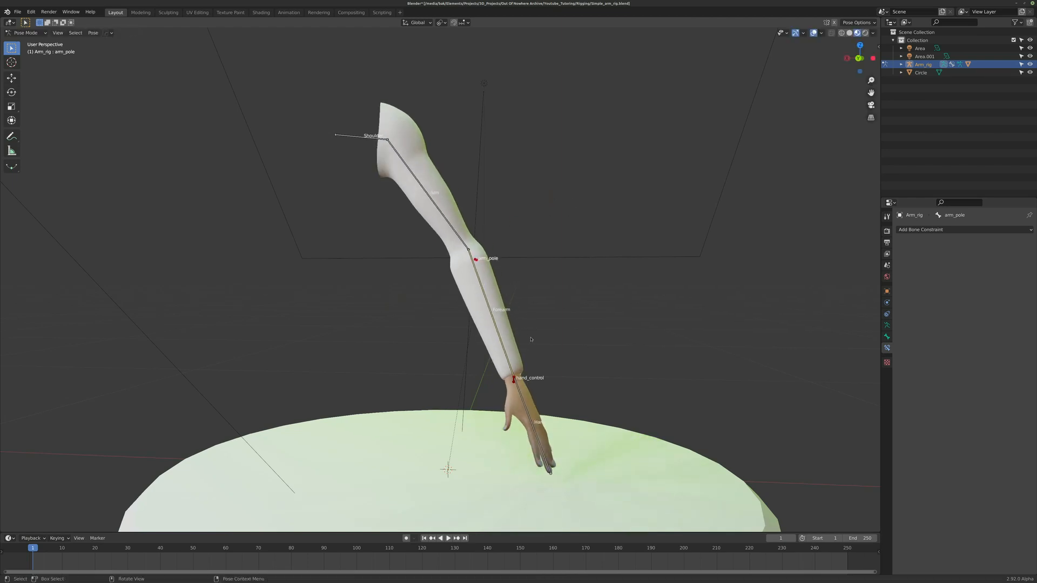
Move the hand_control bone up about 0.45 m to test raising the arm with the pole target active
left_click(519, 382)
key("g")
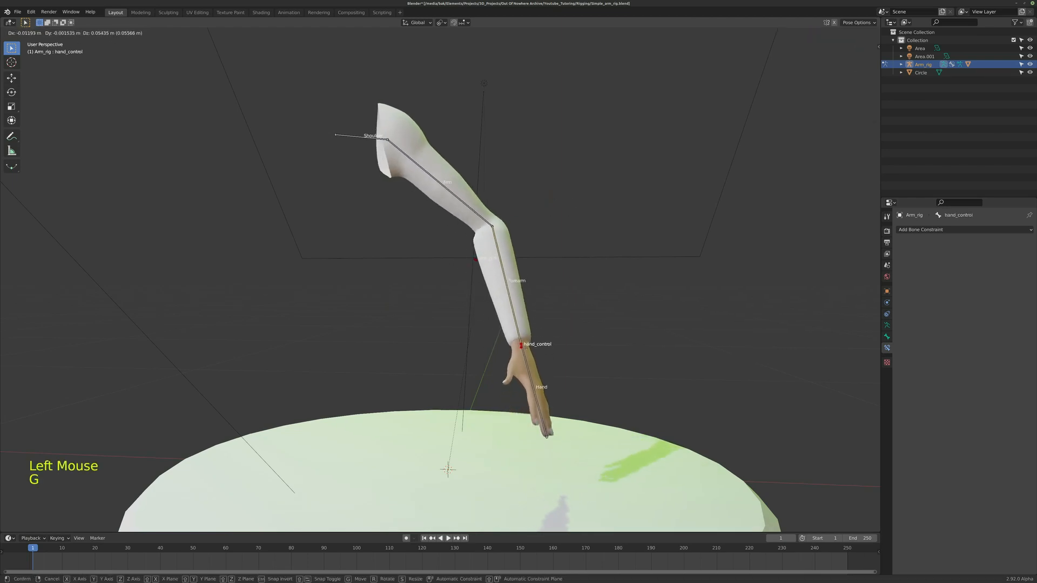
left_click(492, 237)
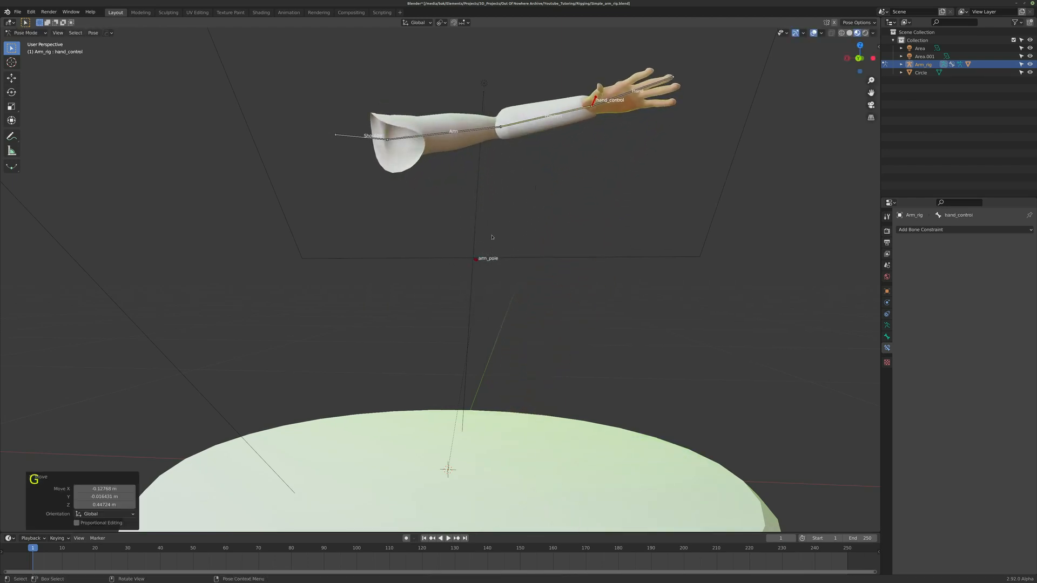
Move the arm_pole bone up about 0.16 m to test how it turns the raised arm
left_click(480, 262)
key("g")
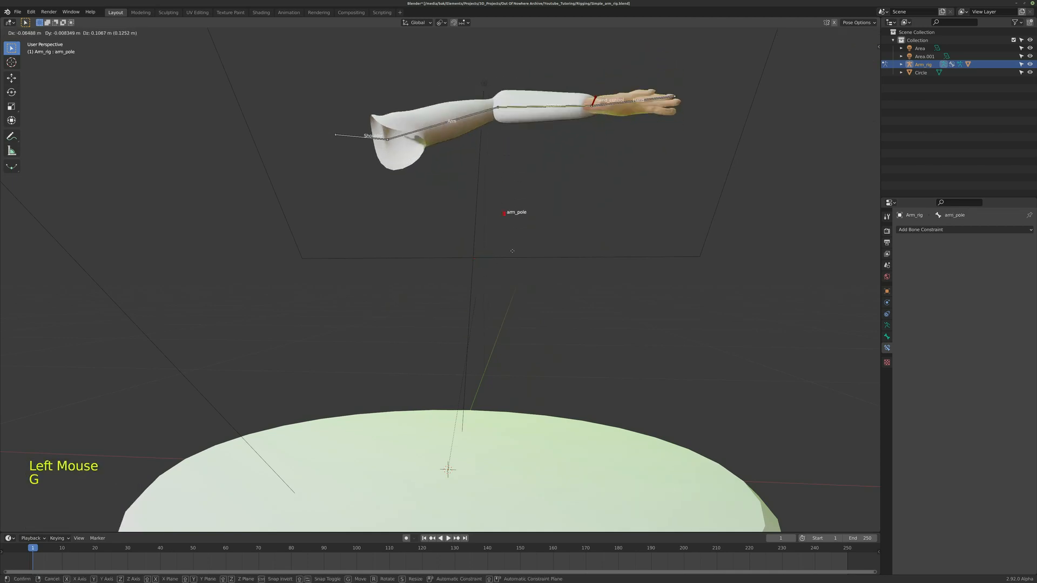
left_click(497, 194)
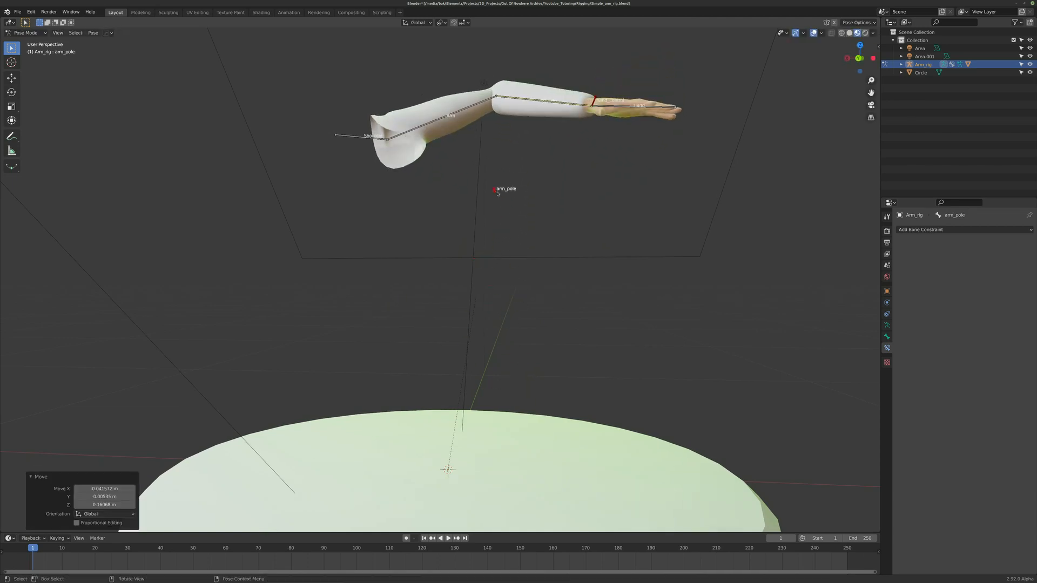
Try different pole angles on the Forearm's IK constraint to test how they rotate the arm
middle_click_drag(548, 236, 480, 282)
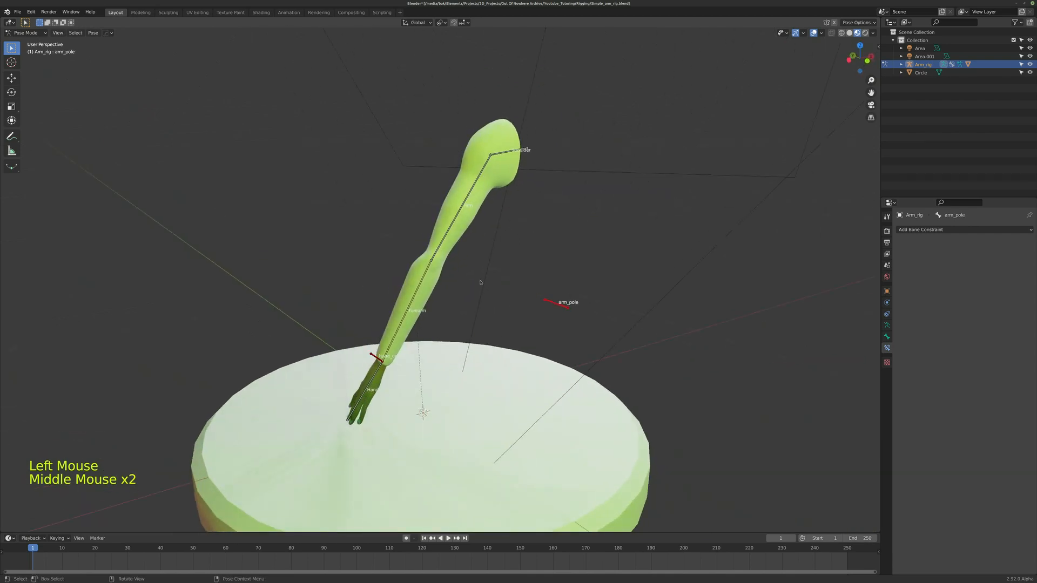
left_click(421, 290)
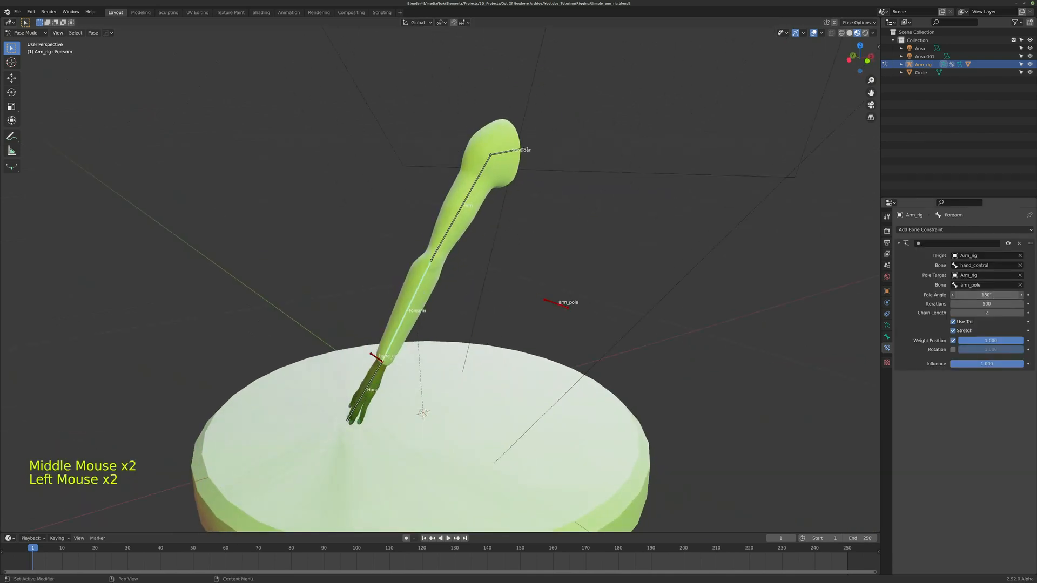
left_click_drag(986, 295, 967, 295)
middle_click_drag(738, 338, 663, 322)
left_click_drag(986, 295, 991, 295)
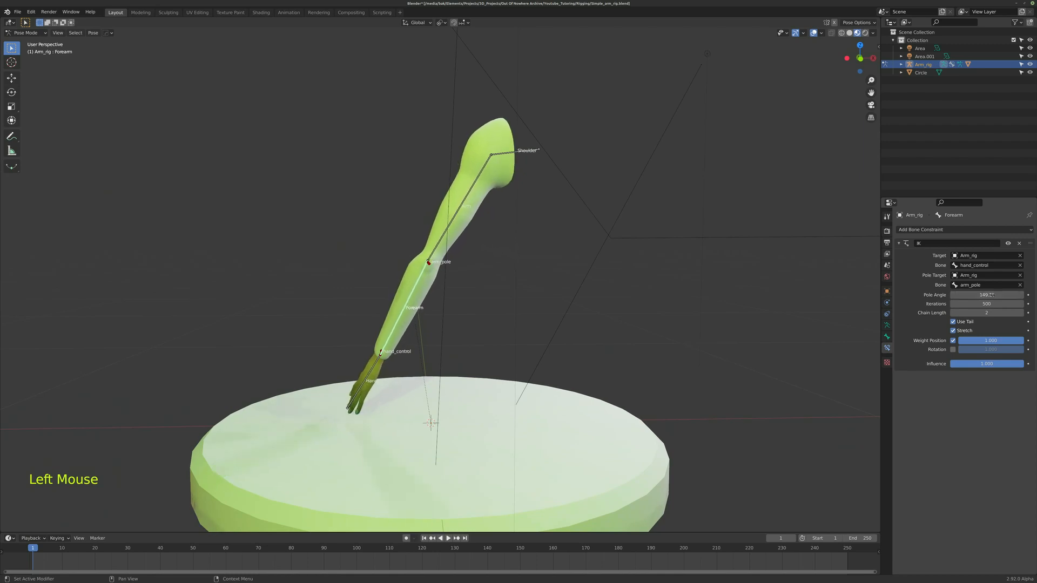
middle_click_drag(755, 308, 519, 328)
Try moving the arm_pole bone around to test the elbow's direction with the lowered arm
left_click(486, 225)
middle_click_drag(486, 229, 502, 248)
key("g")
left_click(577, 295)
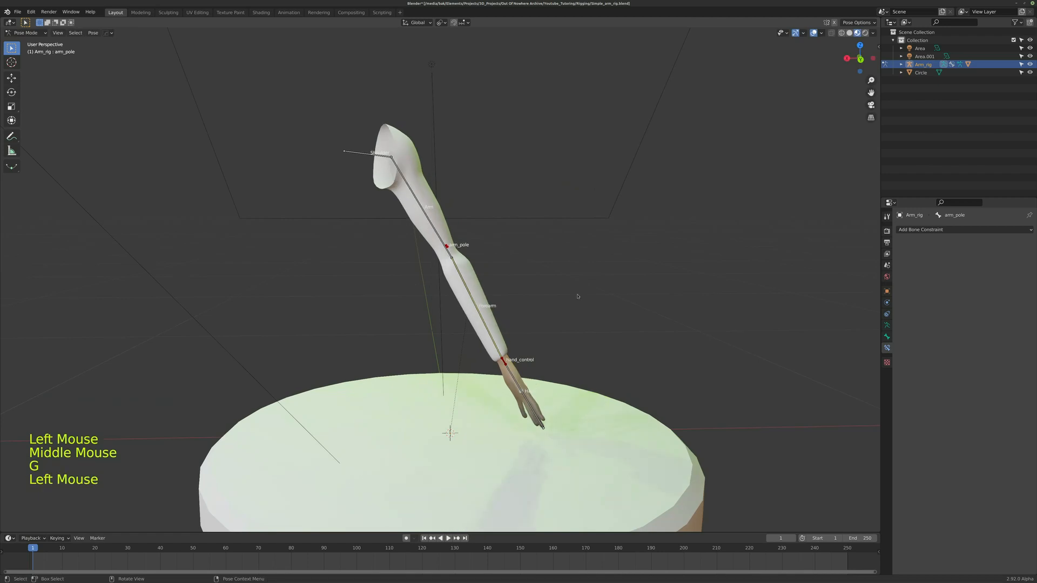
Select the hand_control bone at the wrist
middle_click_drag(577, 297, 497, 307)
triple_click(500, 347)
middle_click_drag(500, 347, 562, 319)
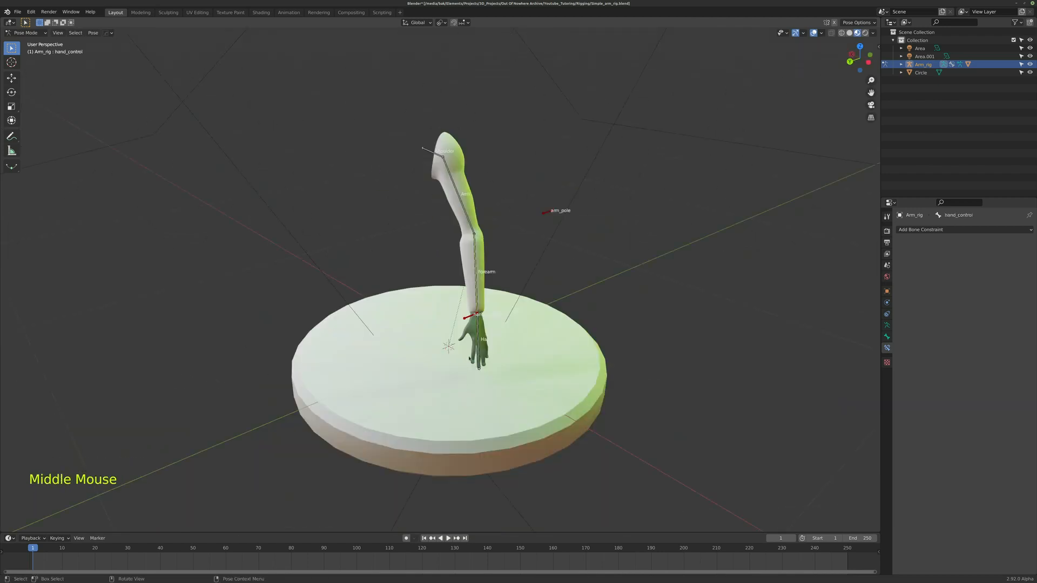
scroll(469, 358, "up", 2)
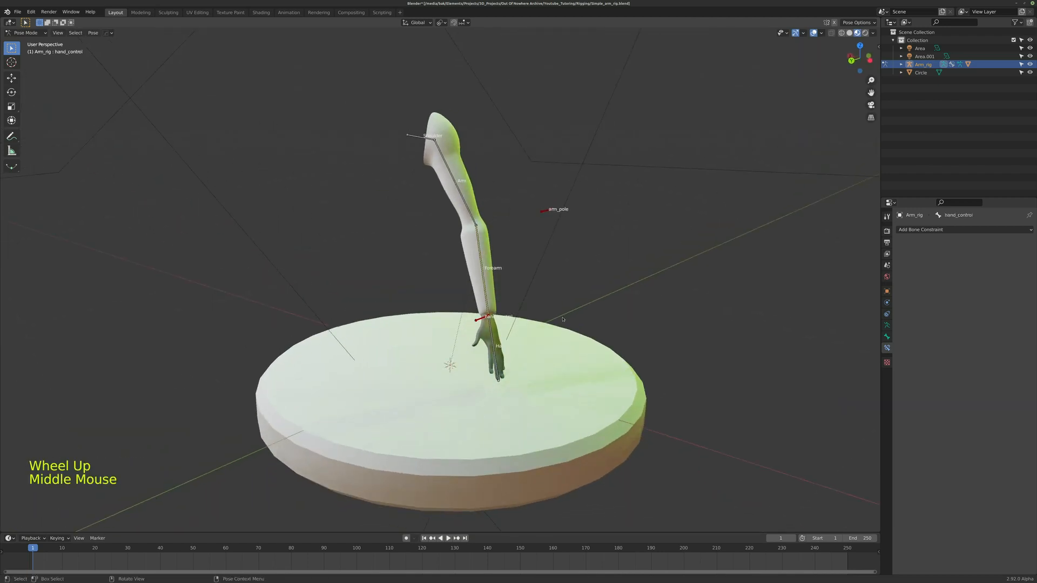